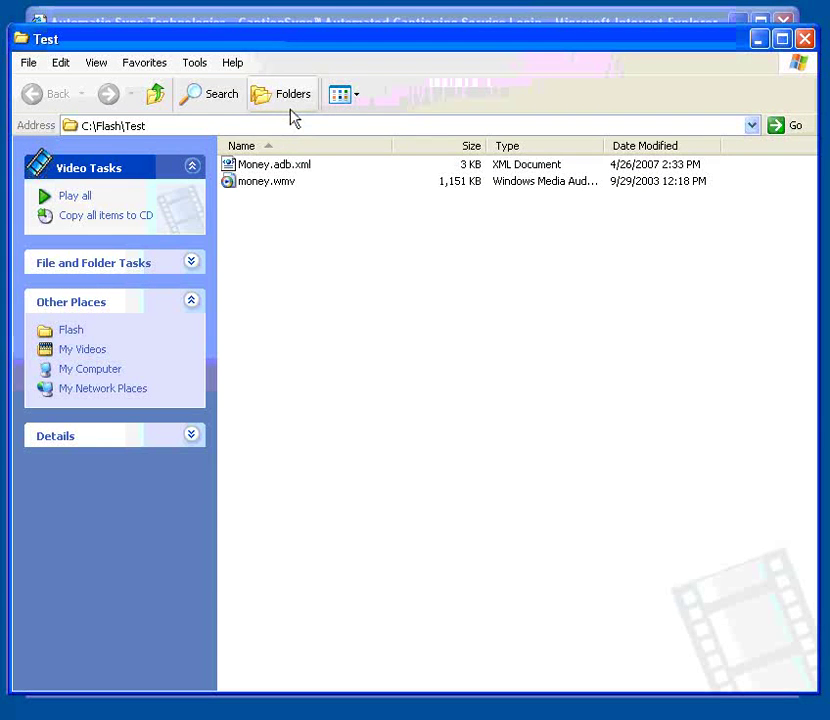
Step: Select money.wmv in the C:\Flash\Test folder
left_click(252, 185)
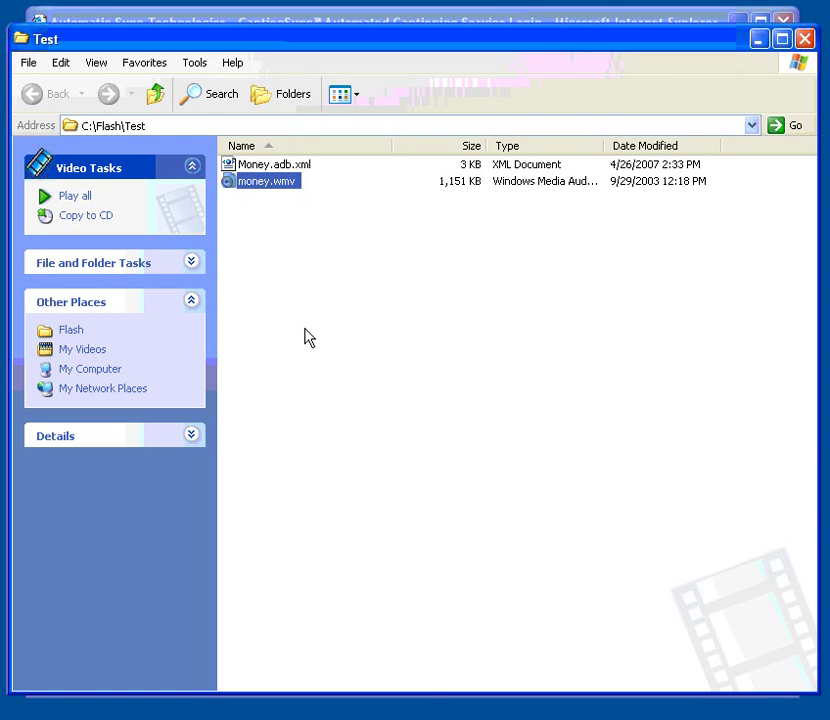
Step: Log in to CaptionSync with the account username and password
key("alt+Tab")
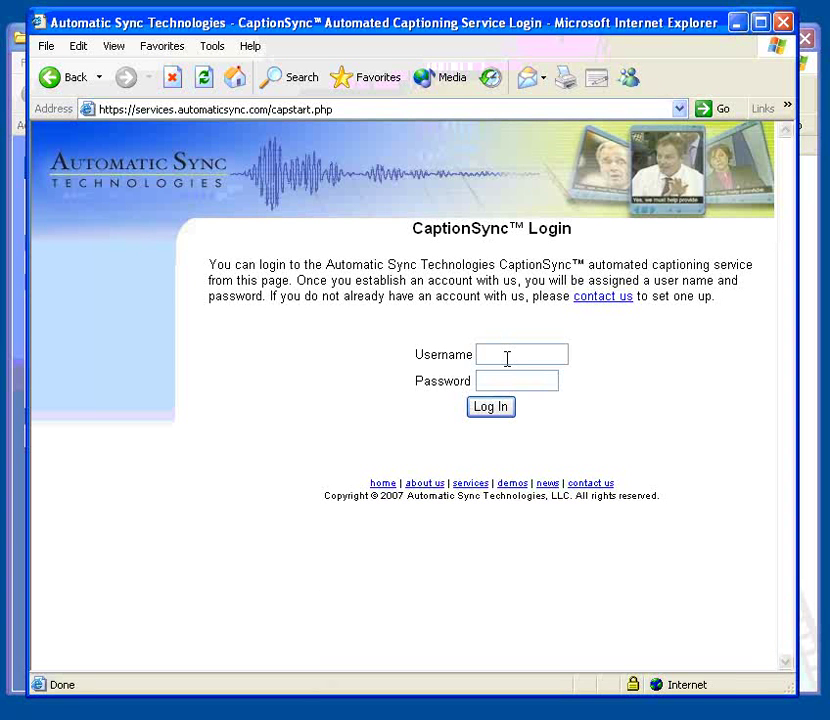
left_click(507, 358)
type("joe")
key("Tab")
type("•••••••••••")
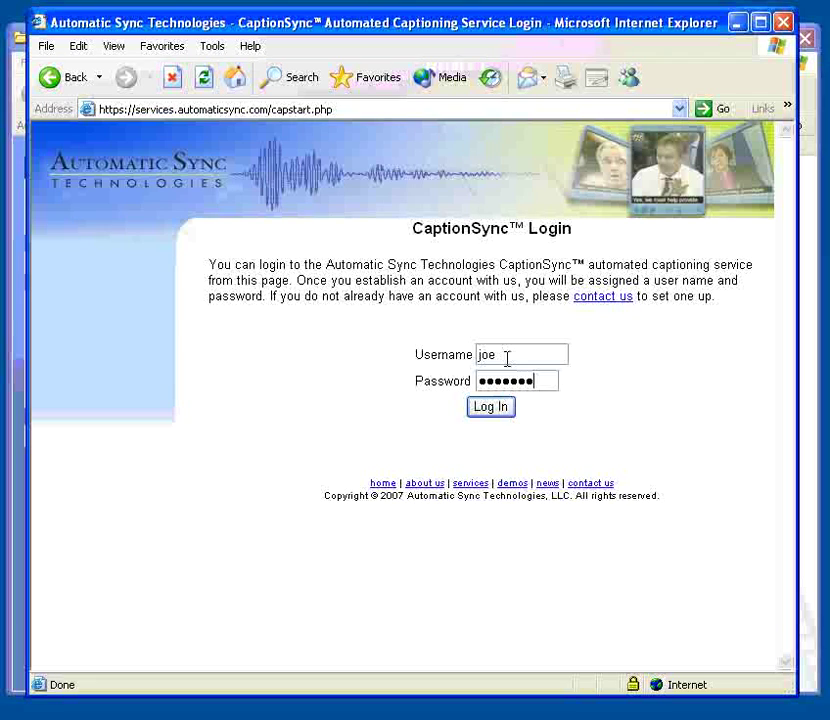
left_click(498, 410)
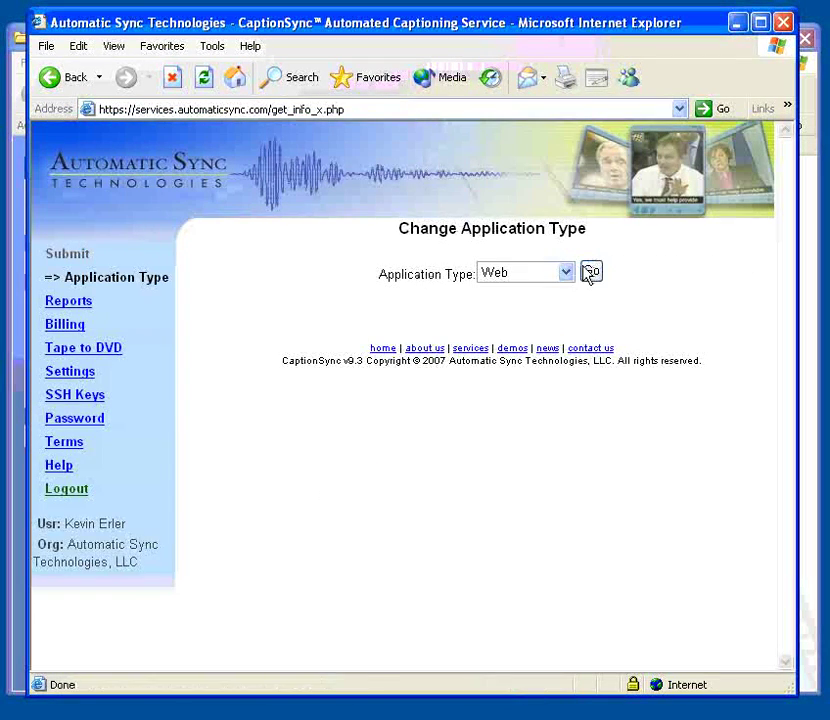
Step: Submit a Web program described as 'Demo for Flash', with transcription and media file money.wmv
left_click(591, 273)
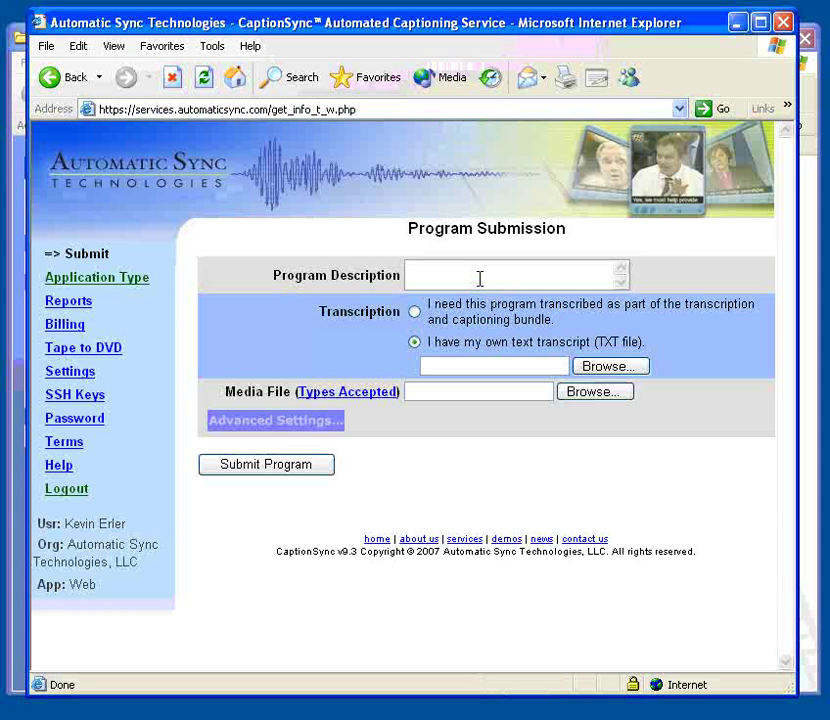
left_click(479, 279)
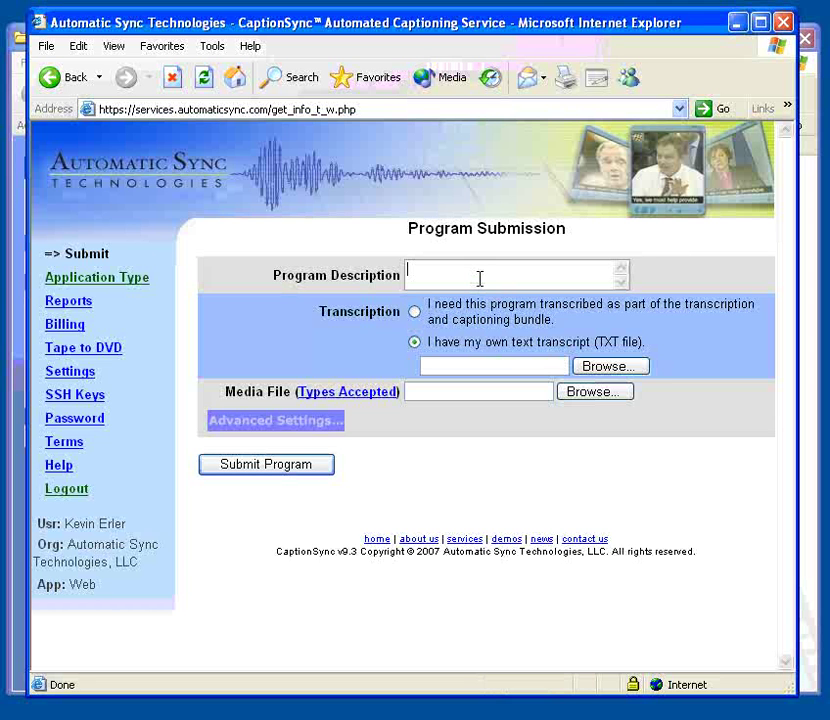
type("Demo for Flash")
left_click(414, 311)
left_click(600, 428)
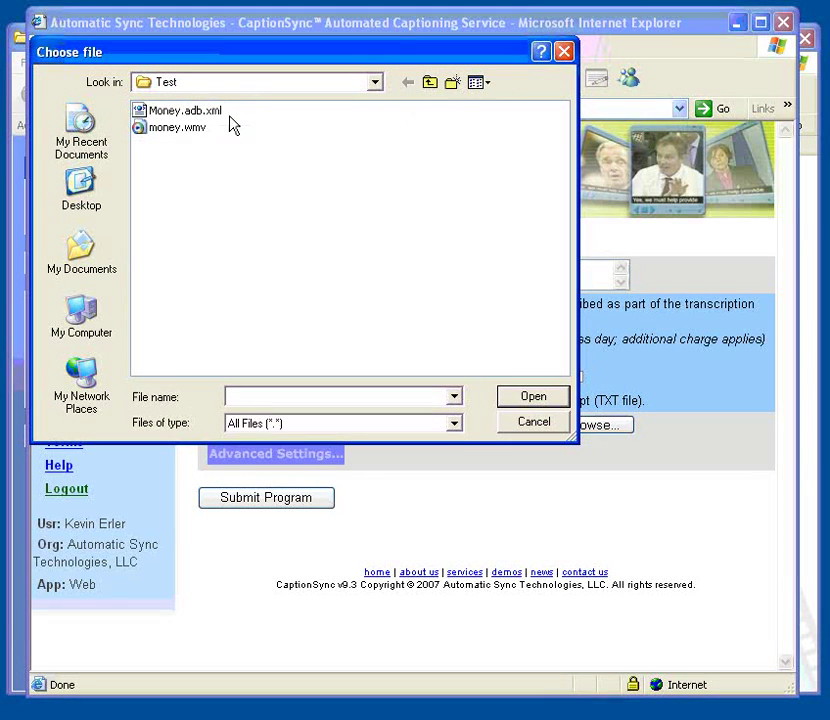
left_click(193, 128)
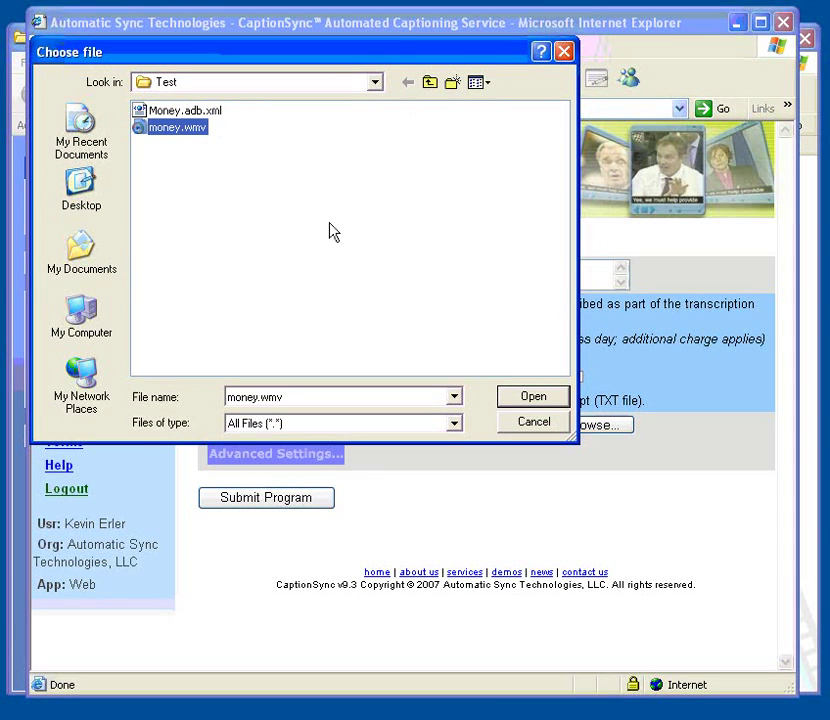
left_click(533, 396)
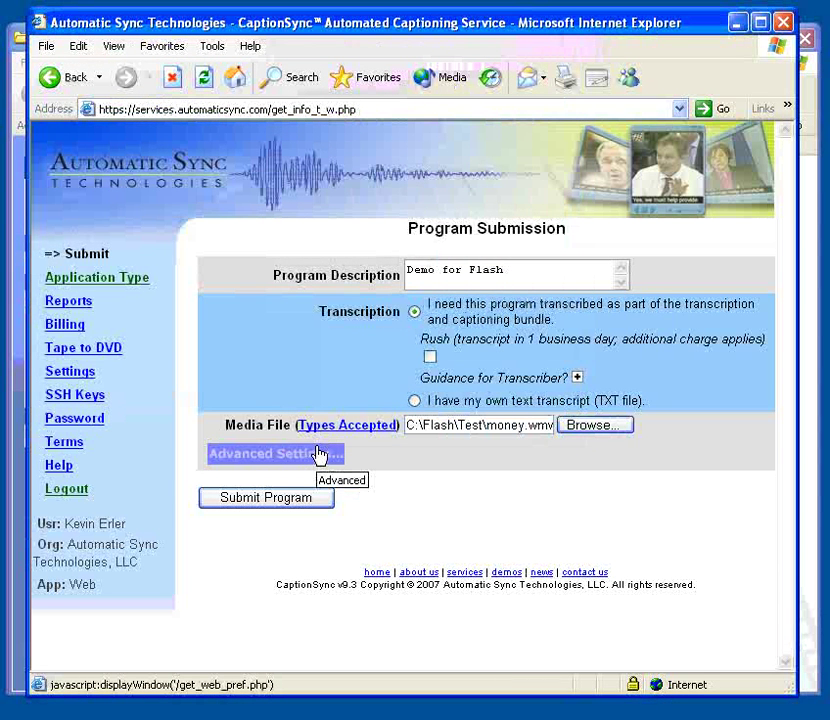
Step: In Advanced Settings, add the DFXP Timed Text for Flash output and apply the changes
left_click(318, 455)
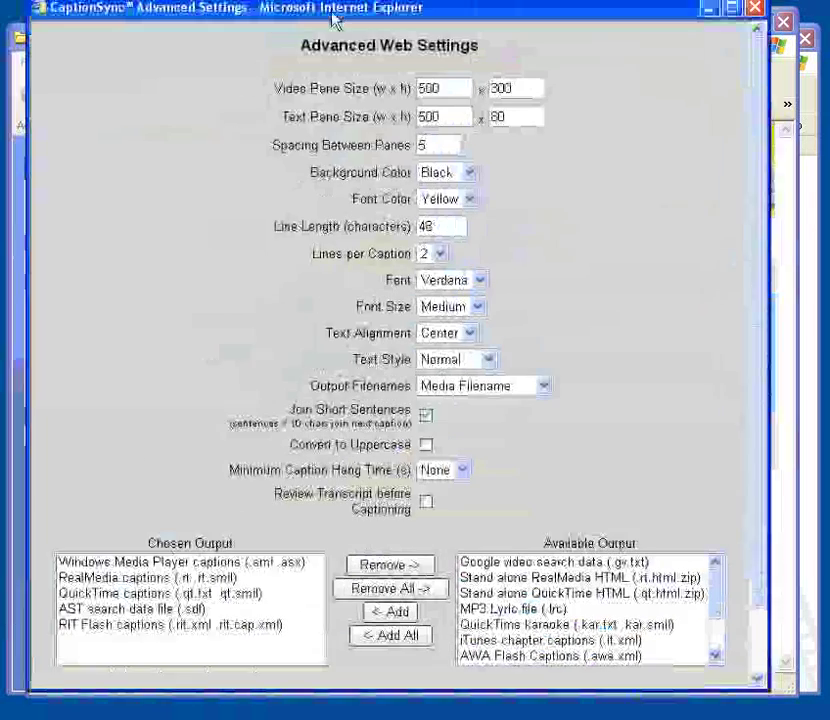
left_click_drag(330, 20, 326, 33)
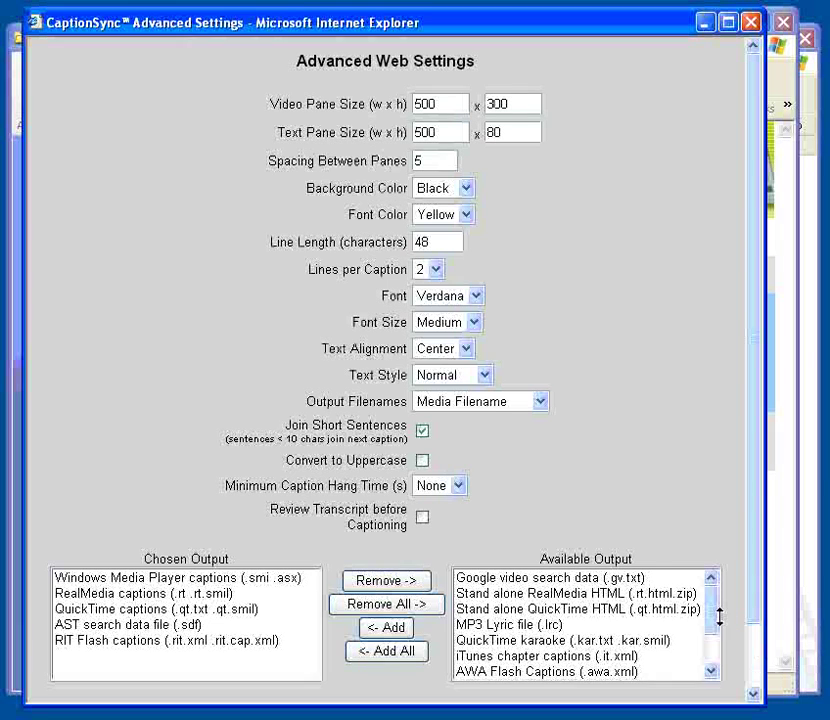
scroll(712, 672, "down", 2)
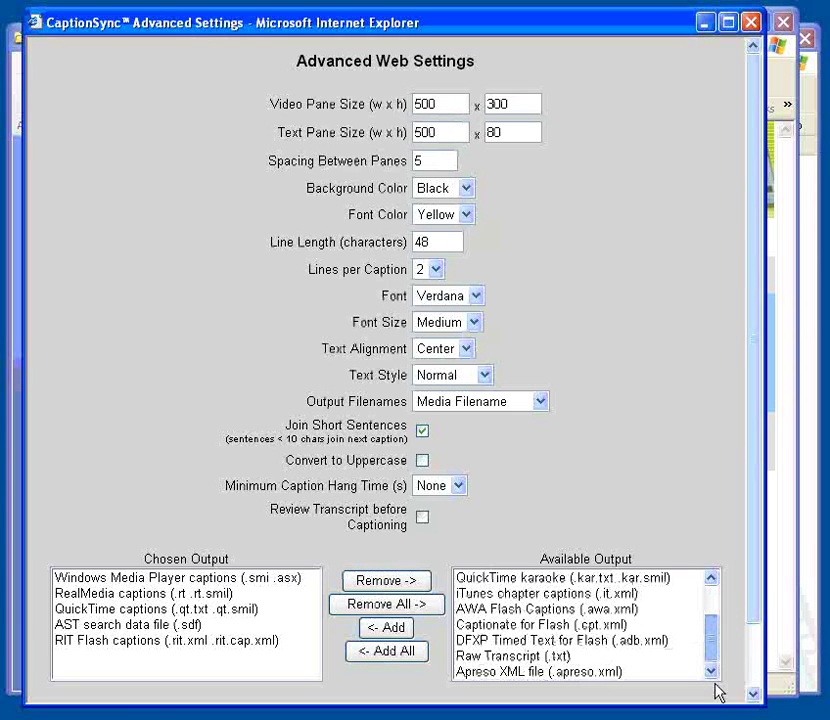
left_click(561, 645)
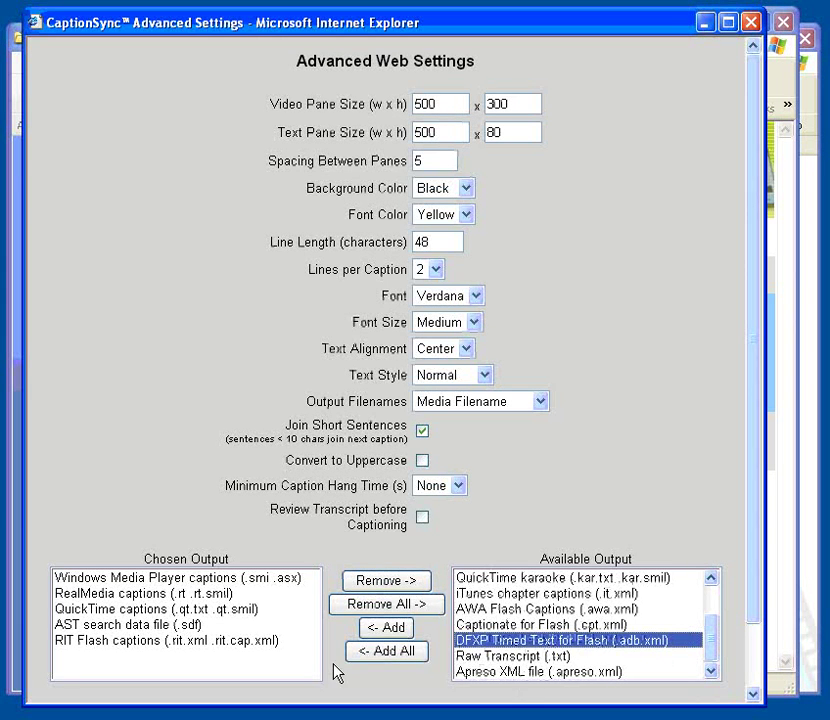
left_click(385, 628)
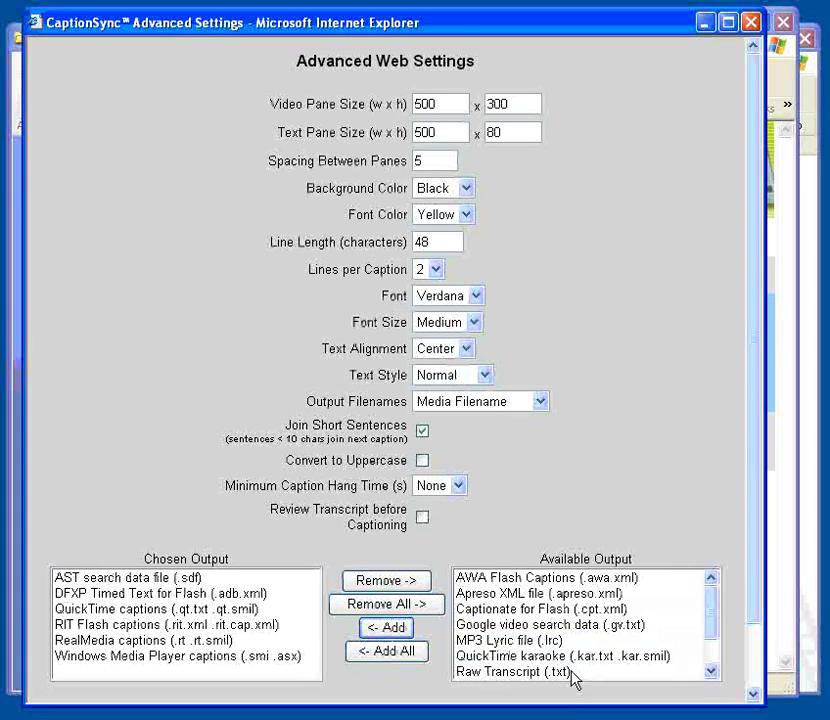
left_click(756, 630)
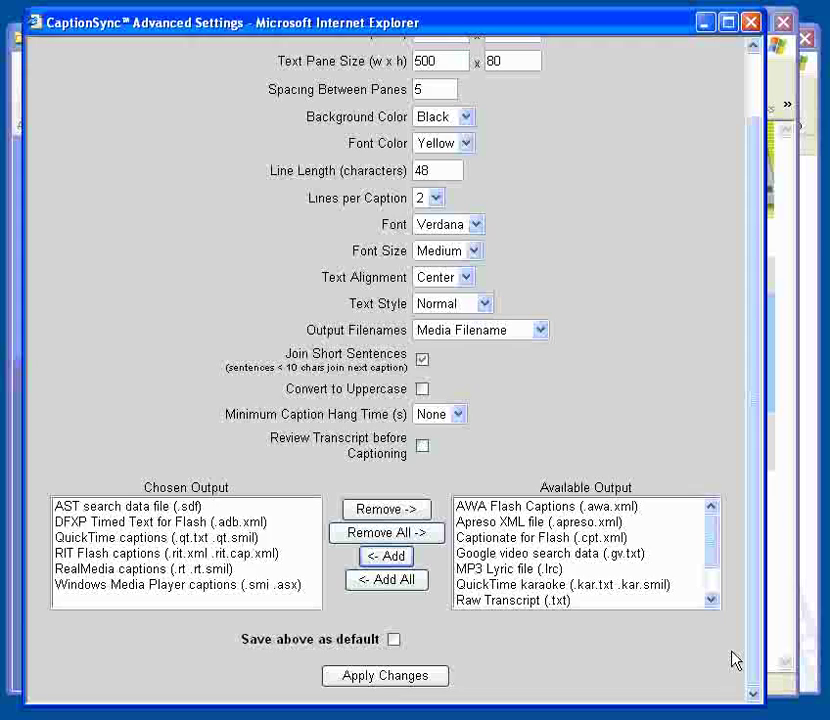
left_click(391, 677)
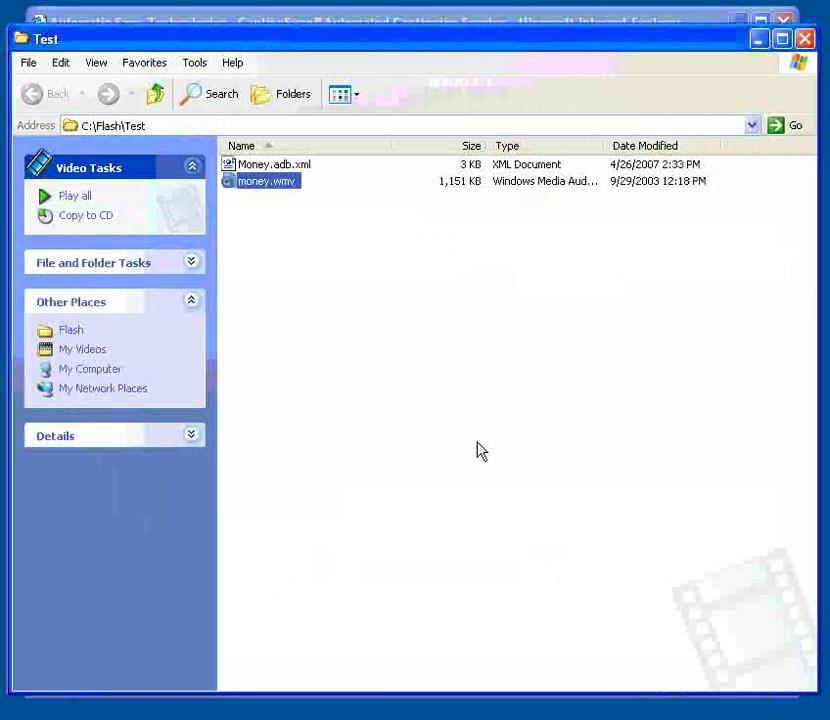
Step: Select the Money.adb.xml caption file in the Test folder
left_click(298, 167)
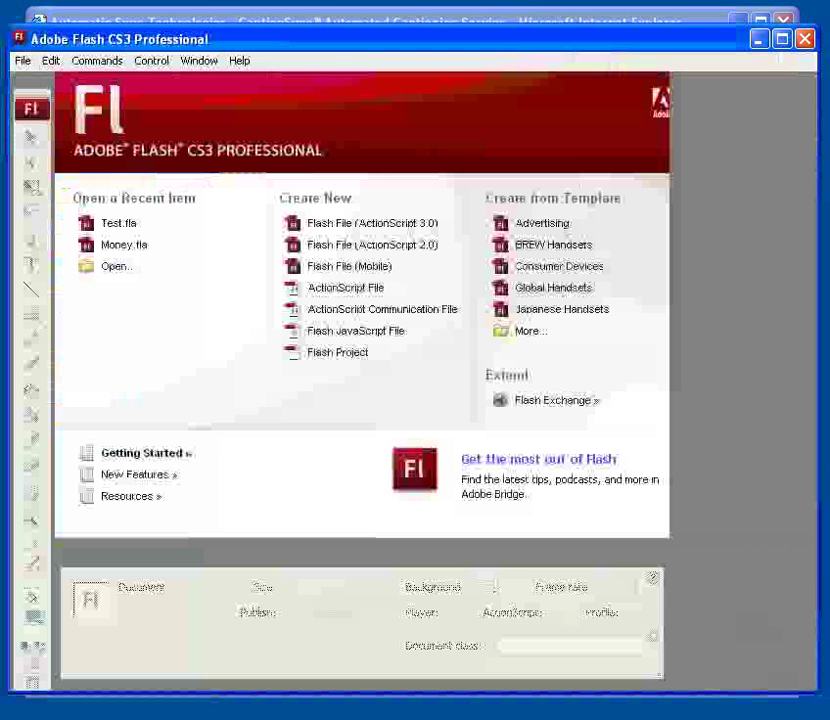
Step: Create a new ActionScript 3.0 file and import money.wmv for progressive download from a web server
left_click(394, 223)
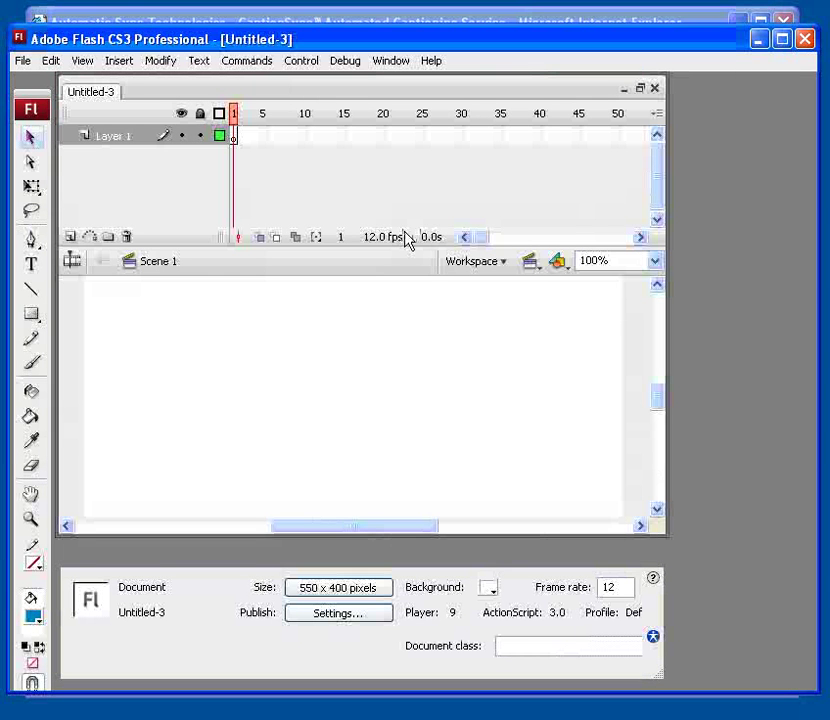
left_click(24, 63)
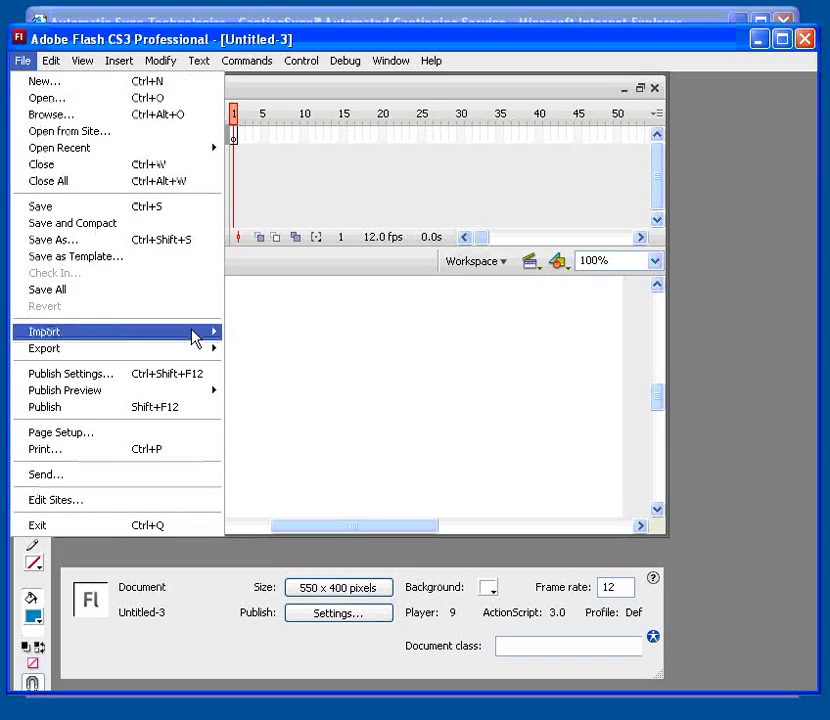
mouse_move(195, 332)
left_click(290, 383)
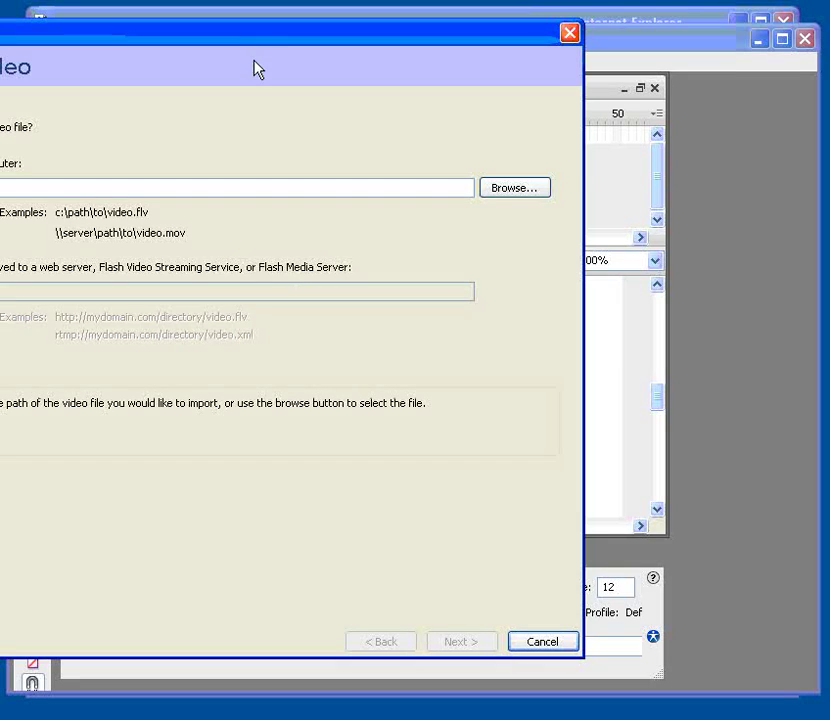
left_click_drag(270, 45, 410, 56)
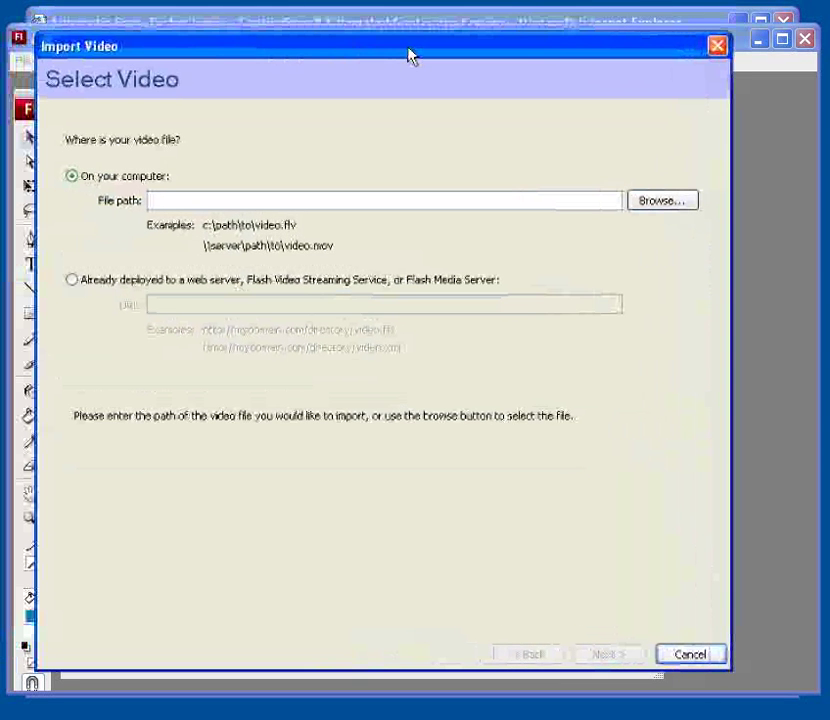
left_click(641, 206)
left_click(97, 212)
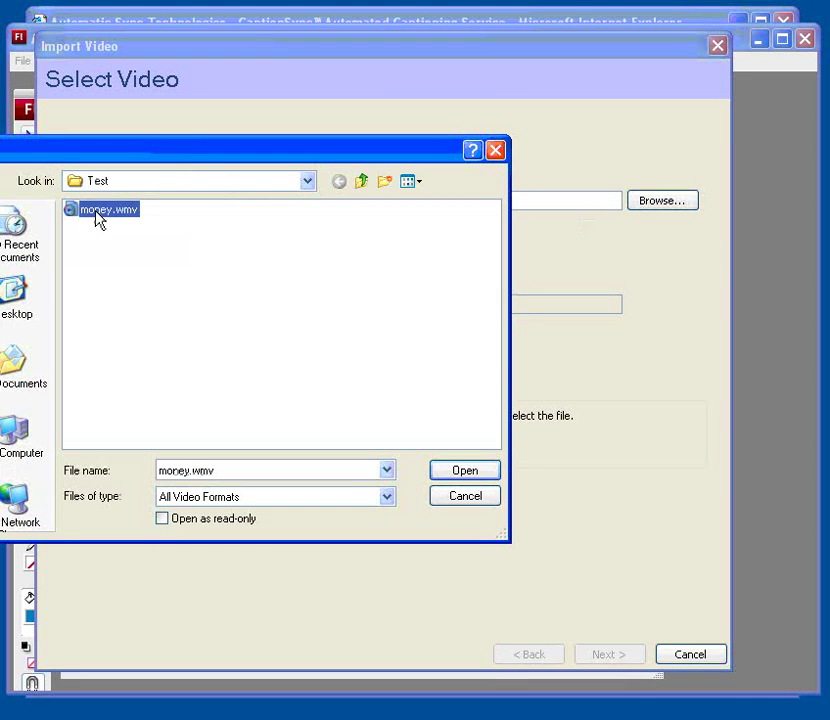
left_click(462, 471)
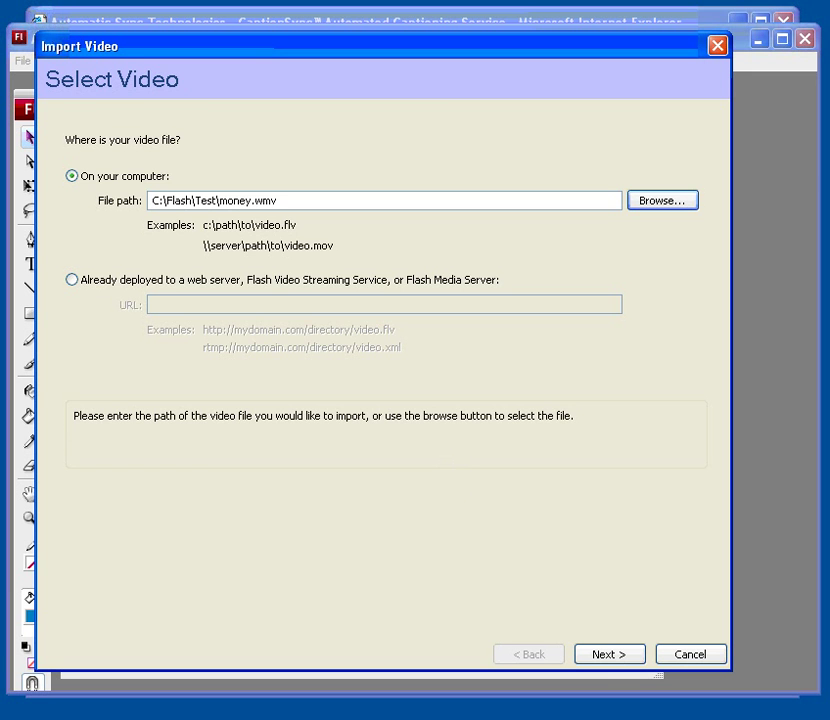
left_click(611, 654)
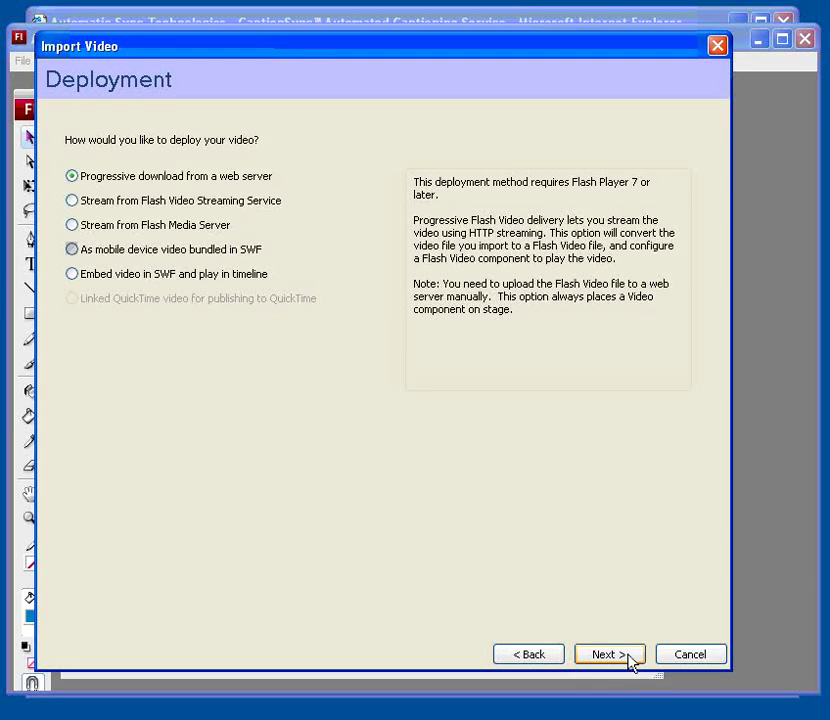
Step: Finish the video import using the SkinUnderPlayStopSeekCaptionVol.swf player skin
left_click(633, 657)
left_click(629, 660)
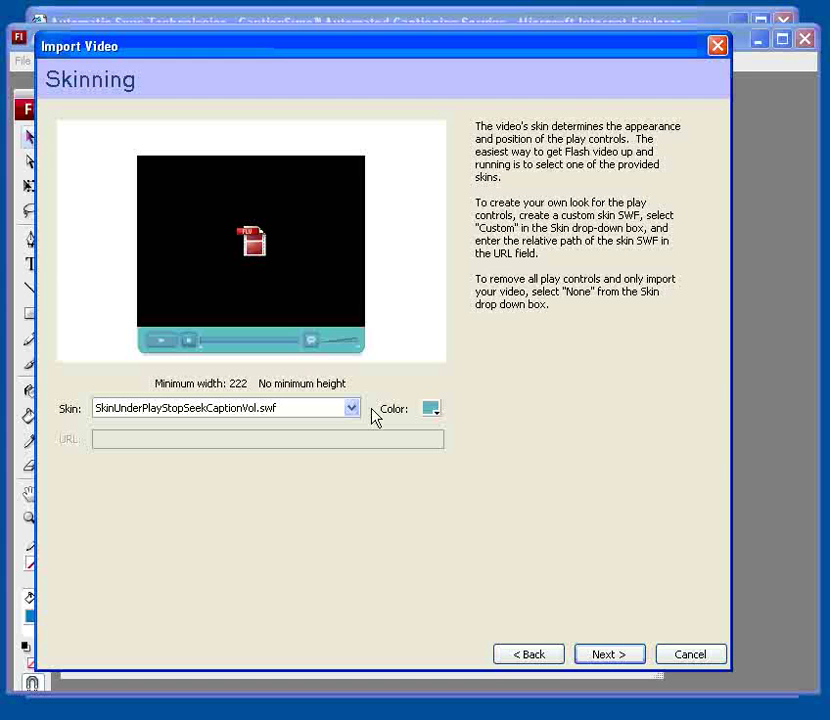
left_click(343, 410)
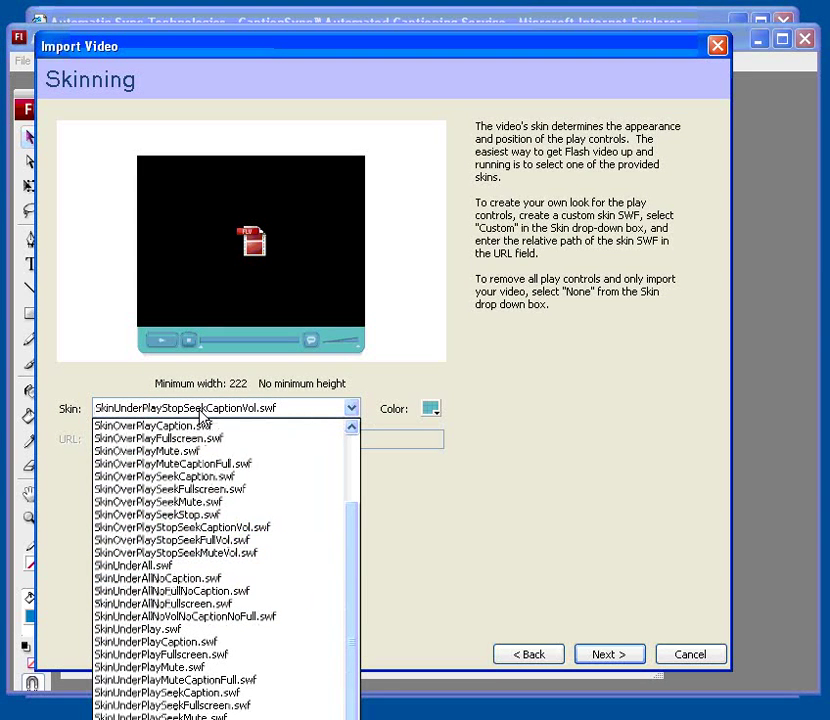
left_click(352, 411)
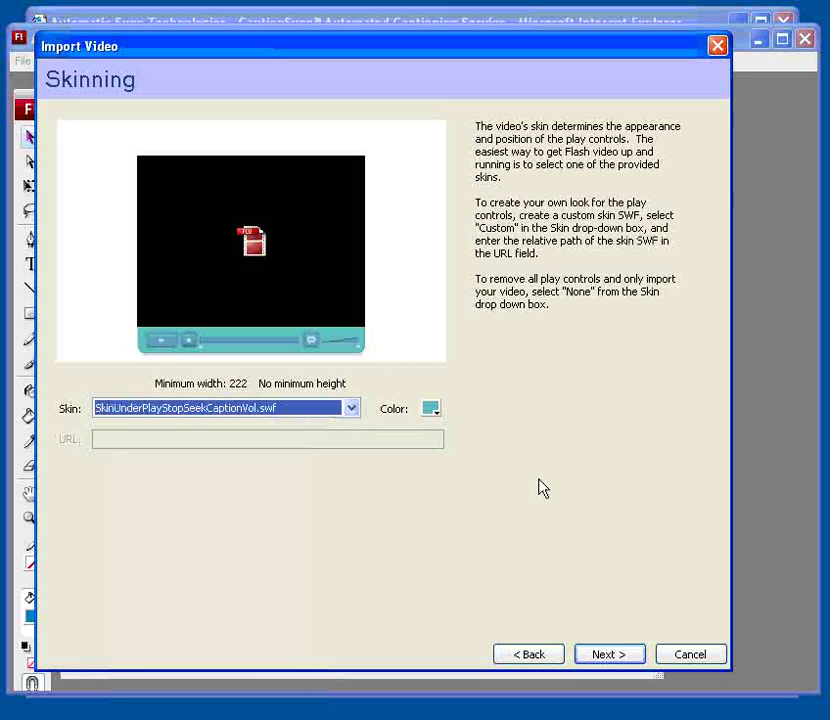
left_click(604, 656)
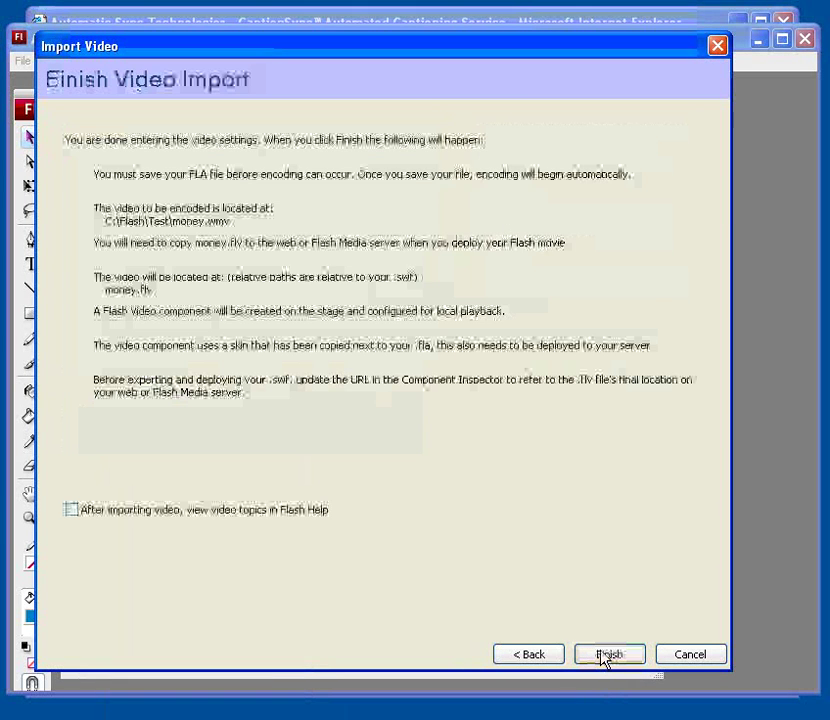
left_click(607, 655)
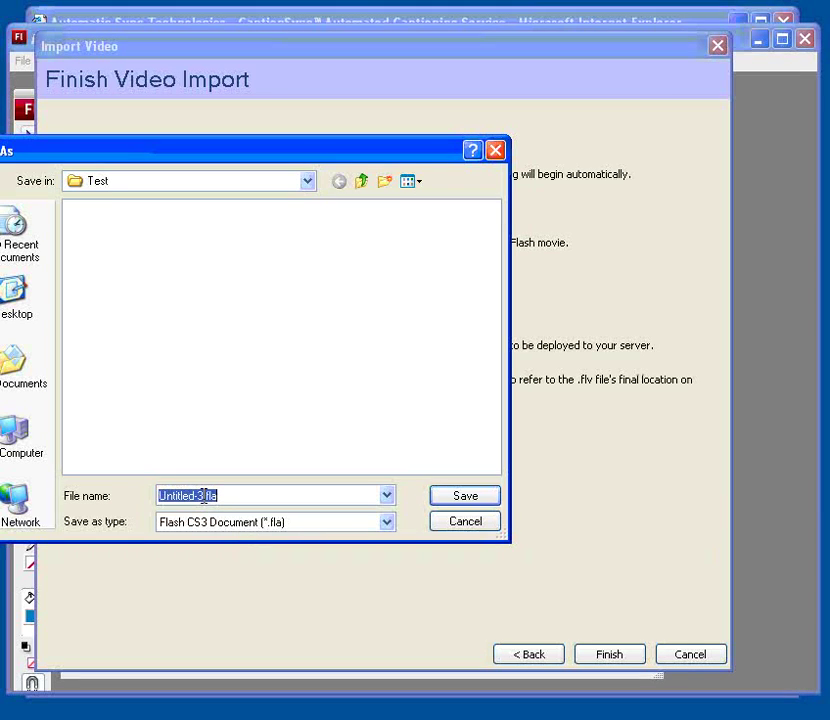
Step: Save the document as Test.fla
left_click_drag(203, 505, 128, 495)
type("Test")
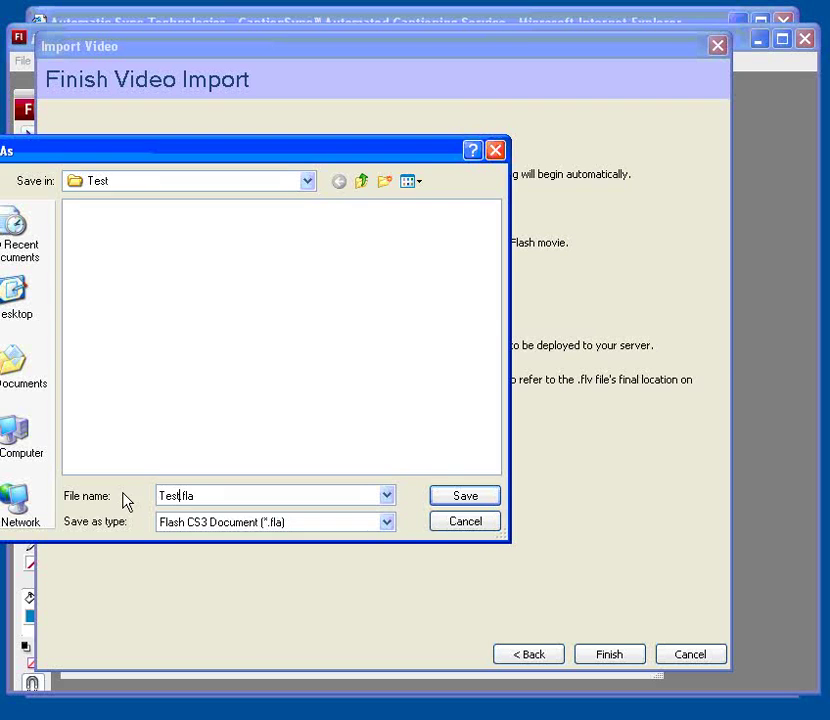
left_click(478, 498)
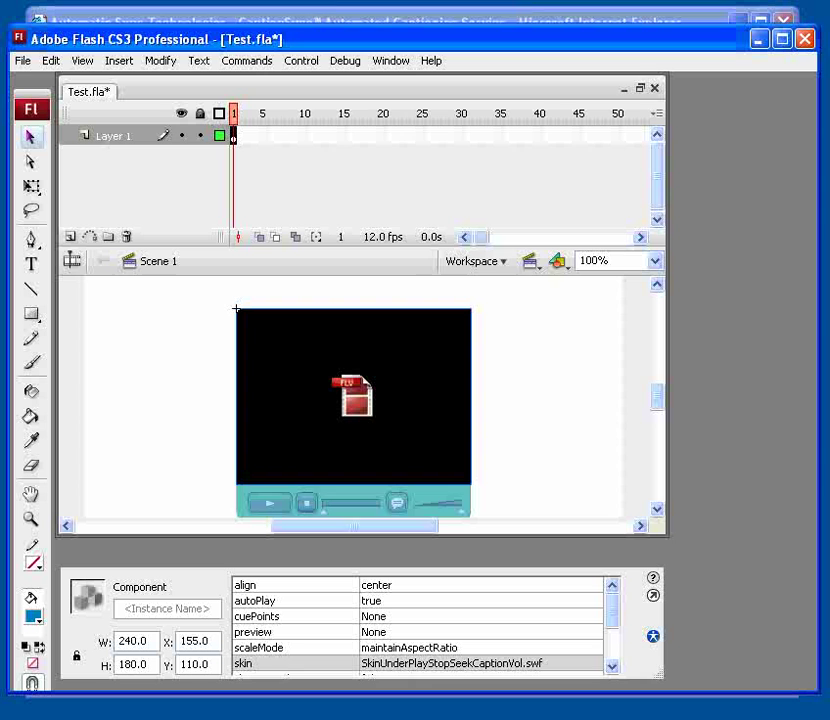
Step: From the Components panel's Video group, add an FLVPlaybackCaptioning component to the stage
left_click(381, 62)
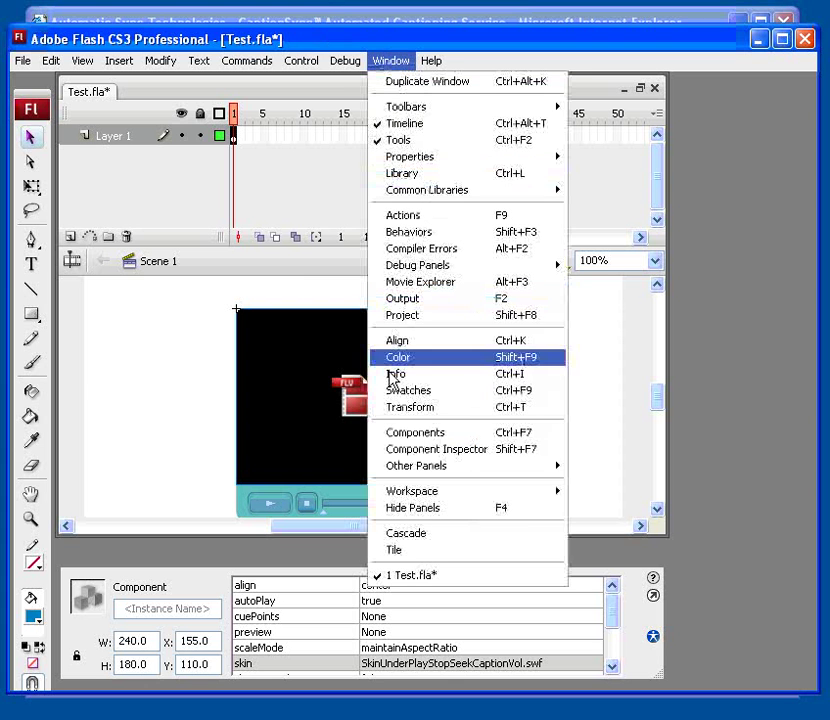
left_click(404, 433)
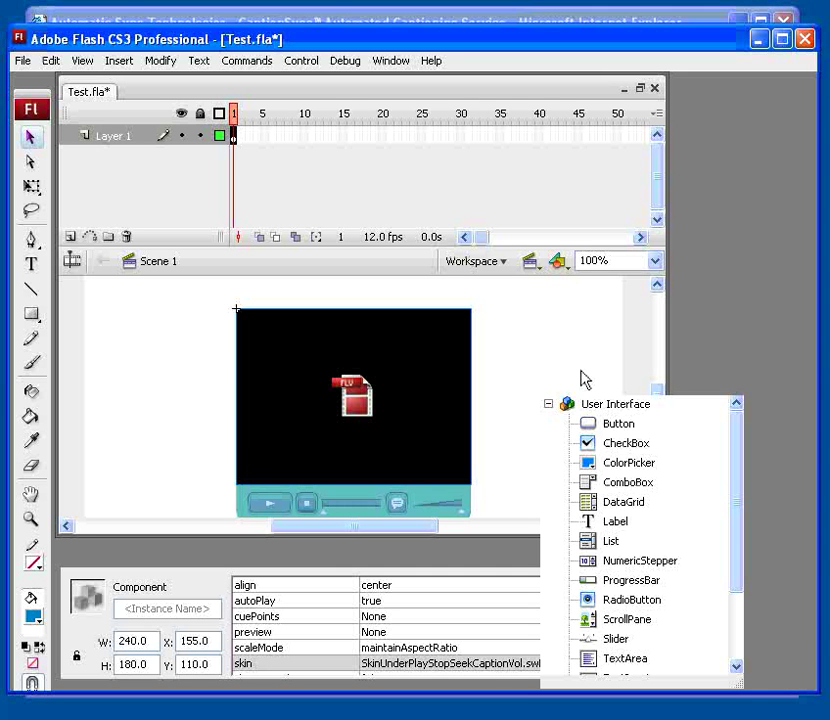
left_click(548, 404)
left_click(548, 424)
double_click(630, 463)
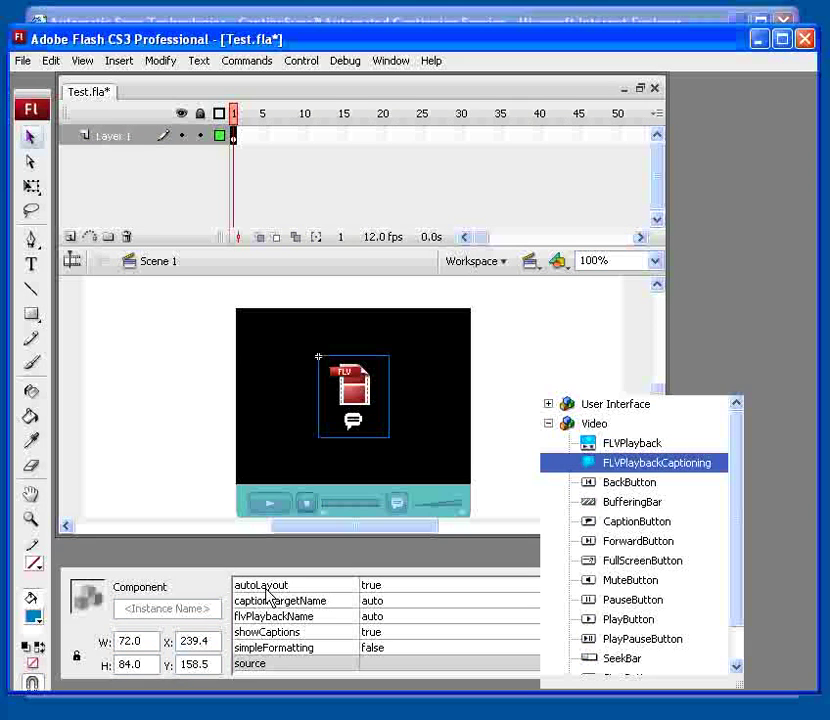
Step: Set the FLVPlaybackCaptioning source parameter to Money.adb.xml
left_click(305, 601)
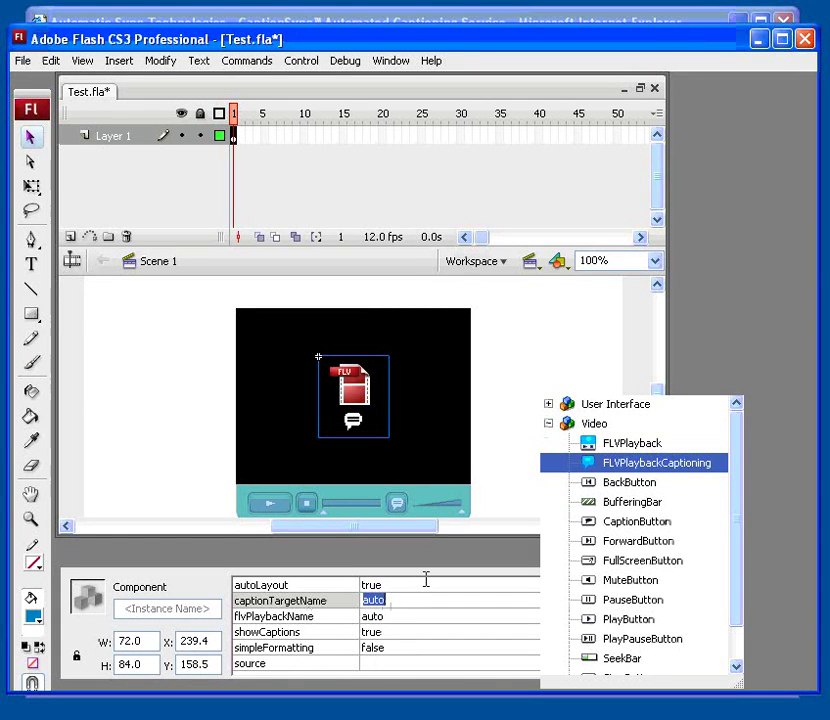
left_click(418, 588)
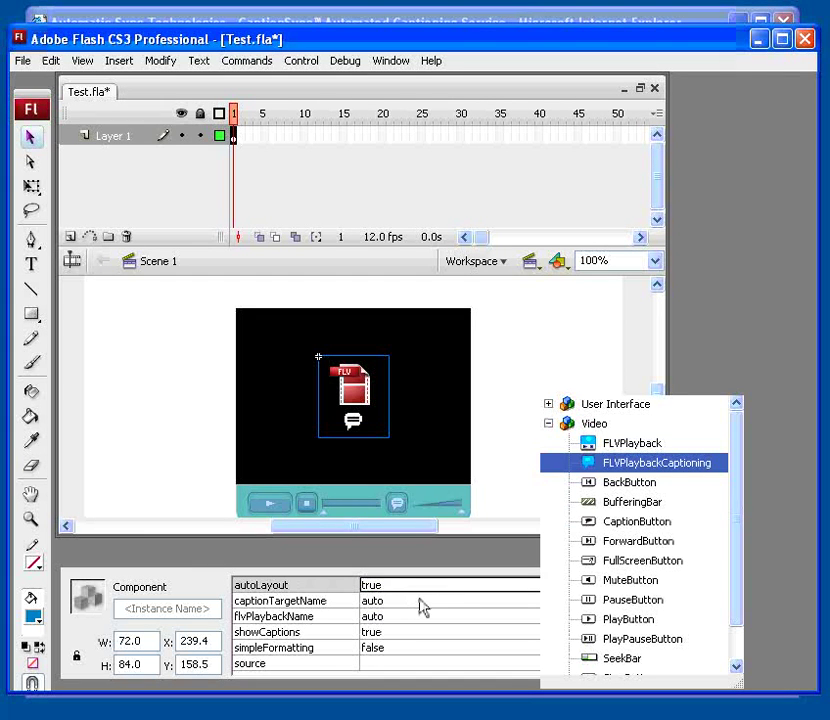
left_click(410, 650)
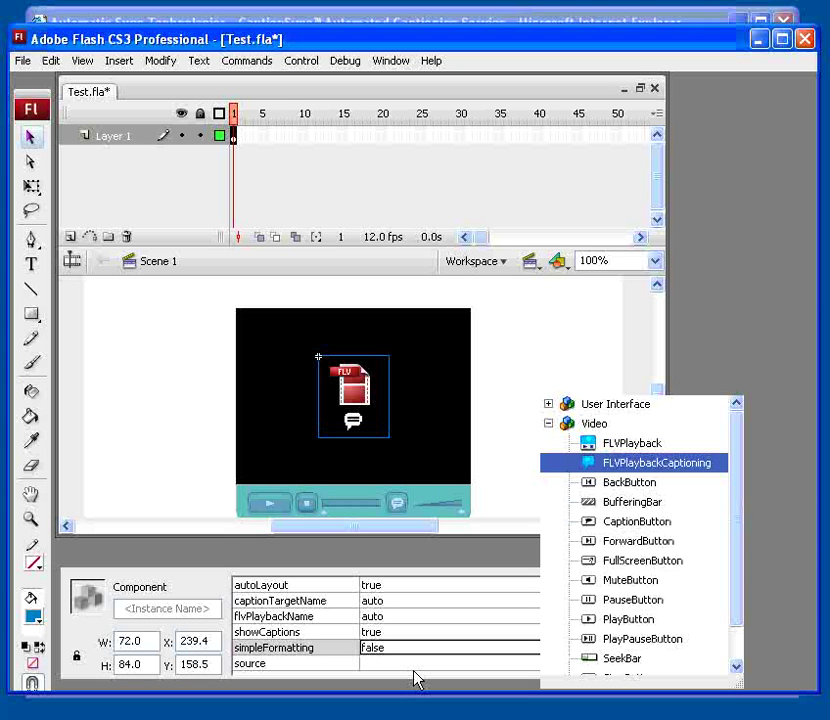
left_click(414, 668)
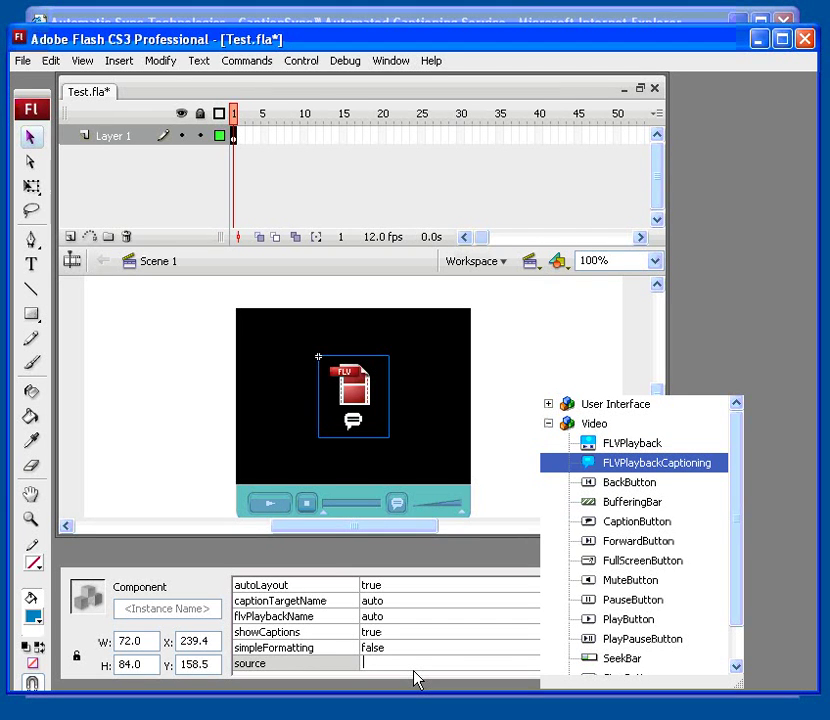
type("Mode")
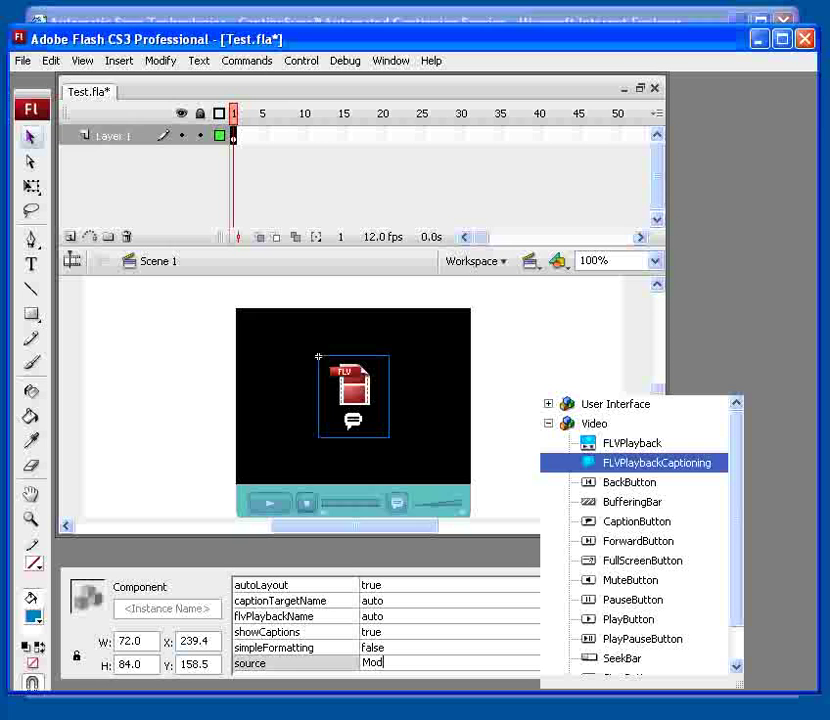
key("BackSpace")
key("BackSpace")
type("ney.adb.xml")
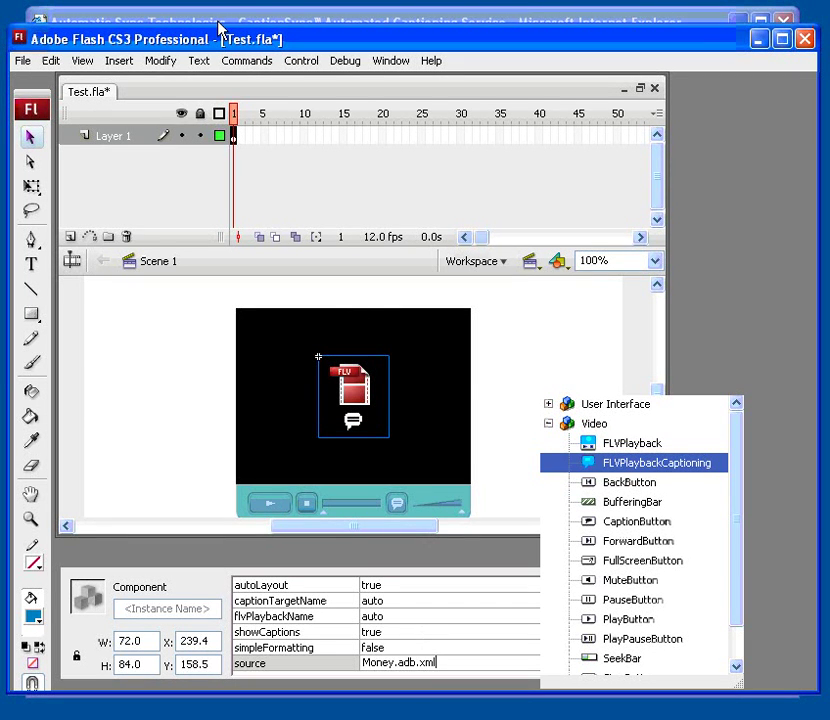
left_click(24, 60)
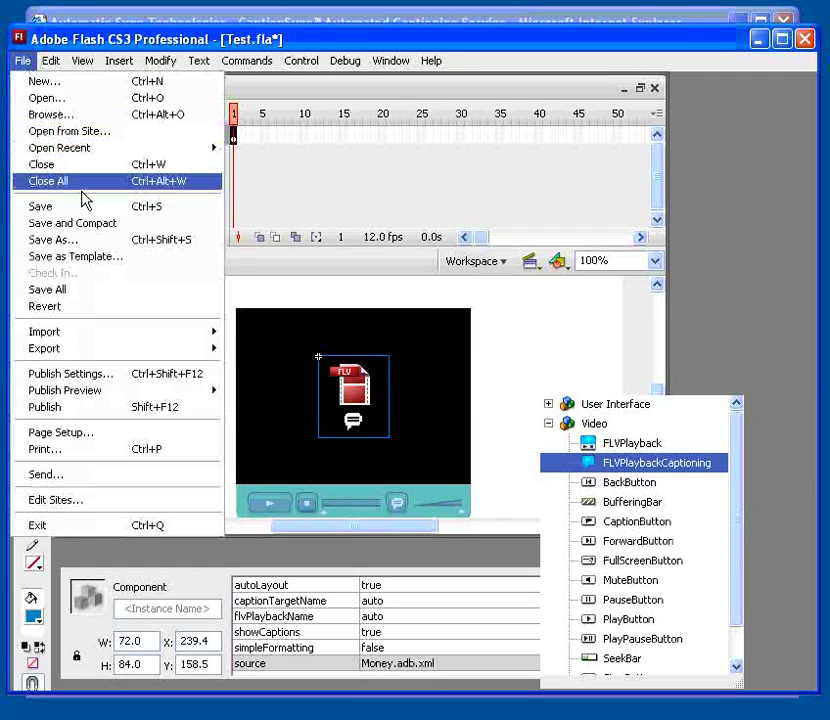
Step: Publish the movie and select the resulting Test.swf in C:\Flash\Test
left_click(94, 410)
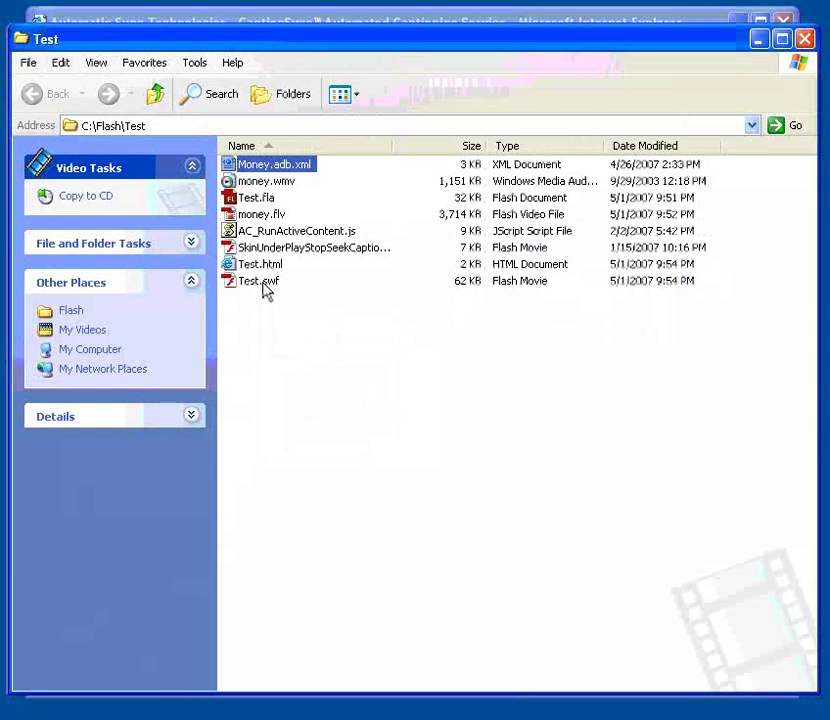
left_click(264, 286)
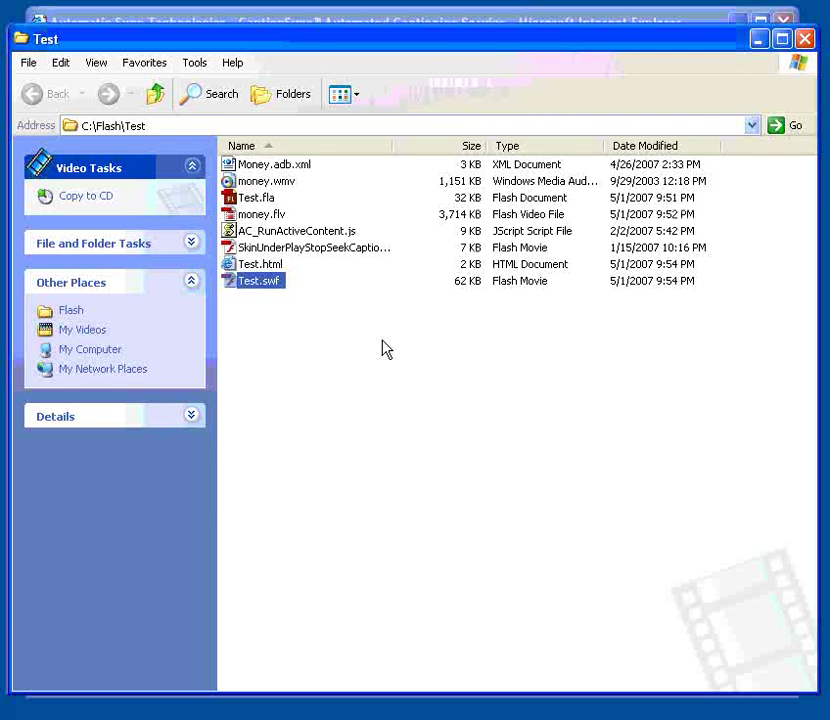
Step: Play Test.swf, pause it, toggle the captions off and on, then close the player
double_click(271, 285)
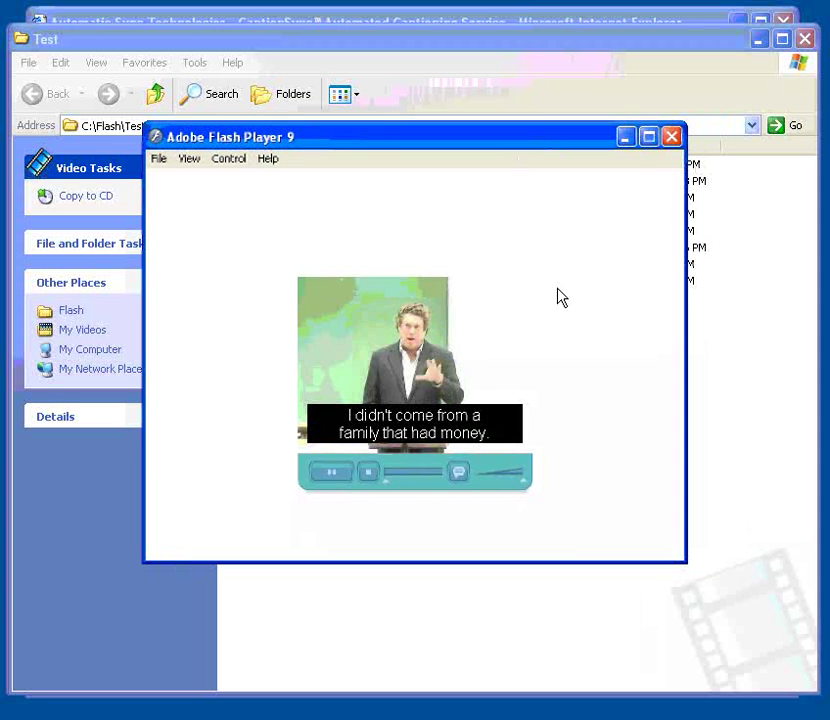
left_click(334, 476)
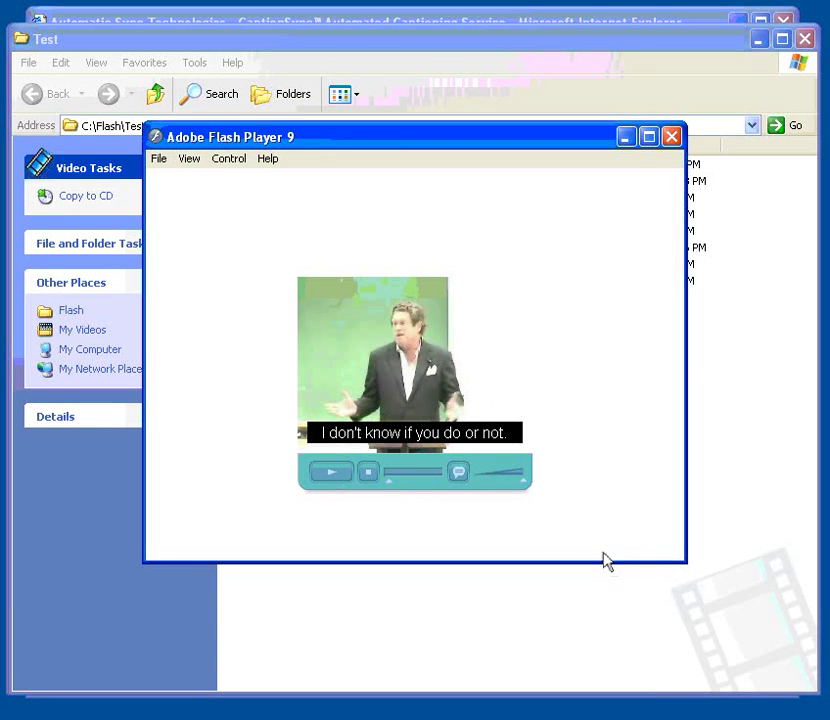
left_click(457, 476)
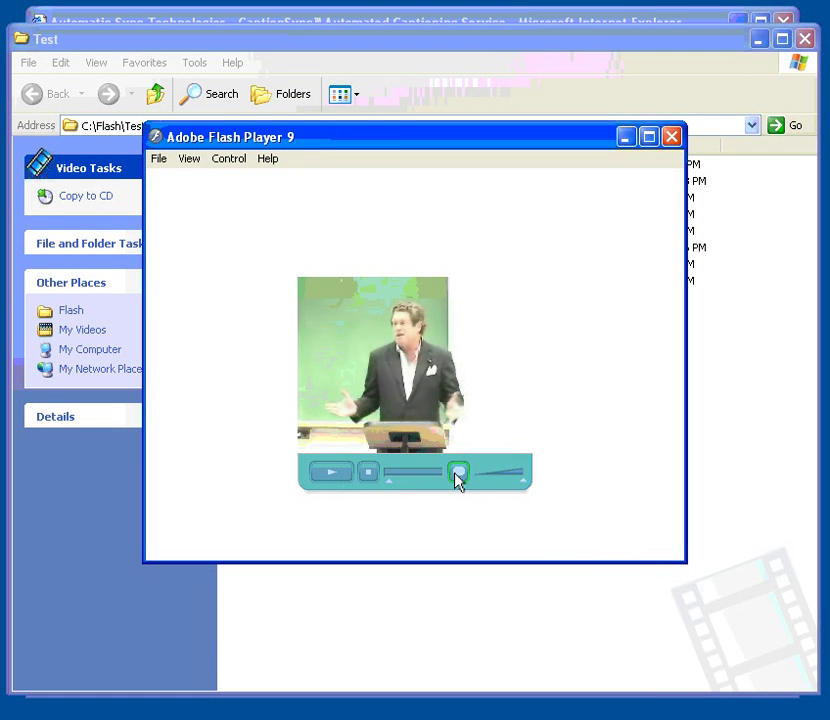
left_click(457, 476)
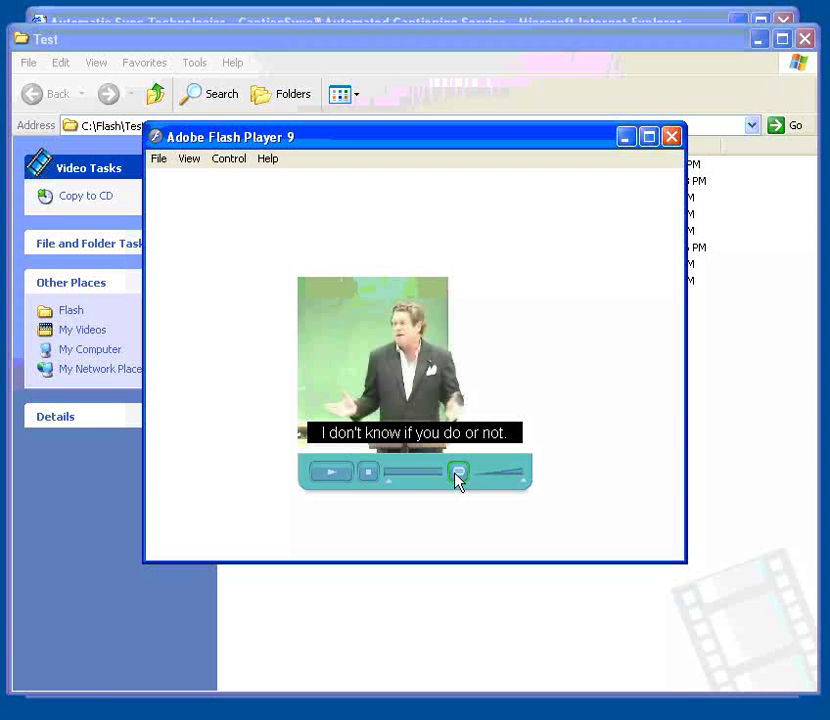
left_click(672, 138)
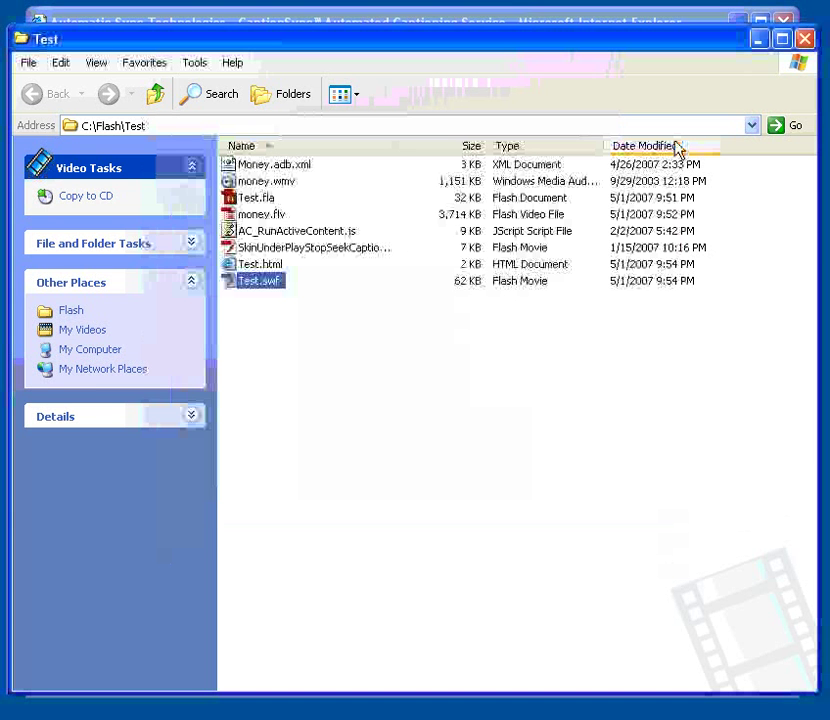
Step: Drag a TextArea from the User Interface components onto the stage just below the video player
key("alt+Tab")
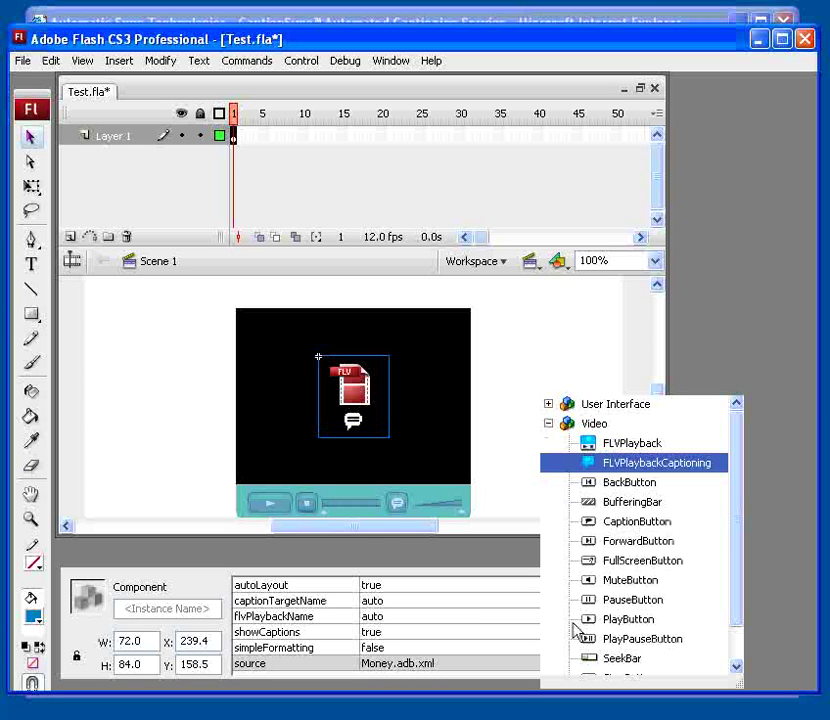
left_click(548, 423)
left_click(548, 404)
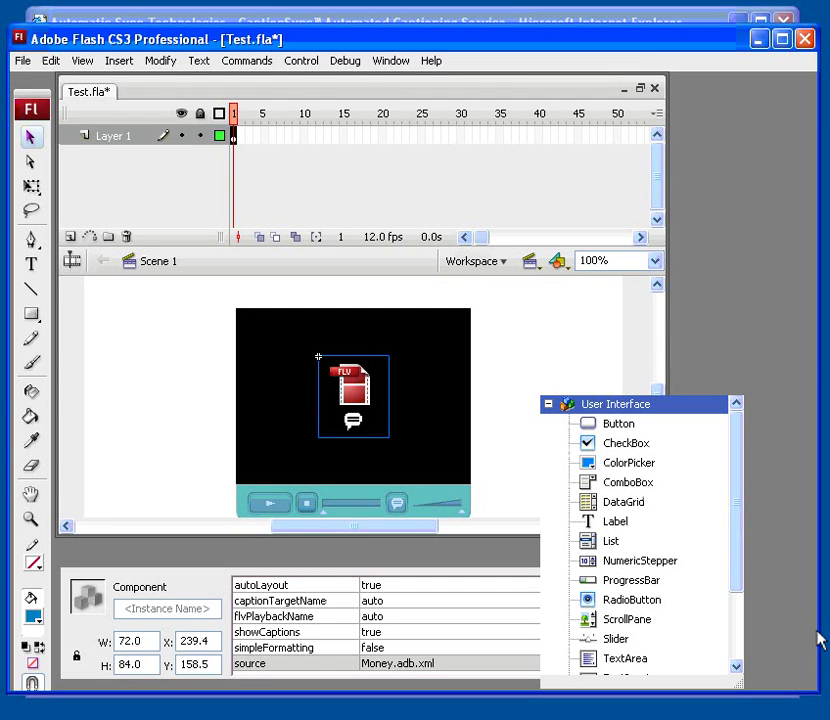
left_click_drag(745, 593, 743, 640)
left_click_drag(625, 580, 291, 485)
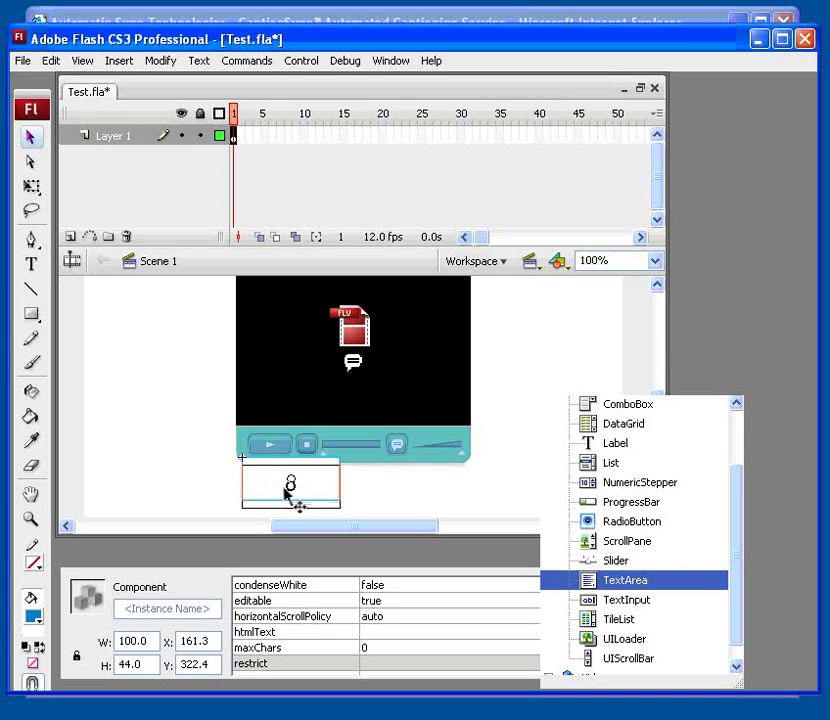
key("Left")
key("Left")
key("Left")
key("Left")
key("Left")
key("Left")
key("Left")
key("Left")
key("Left")
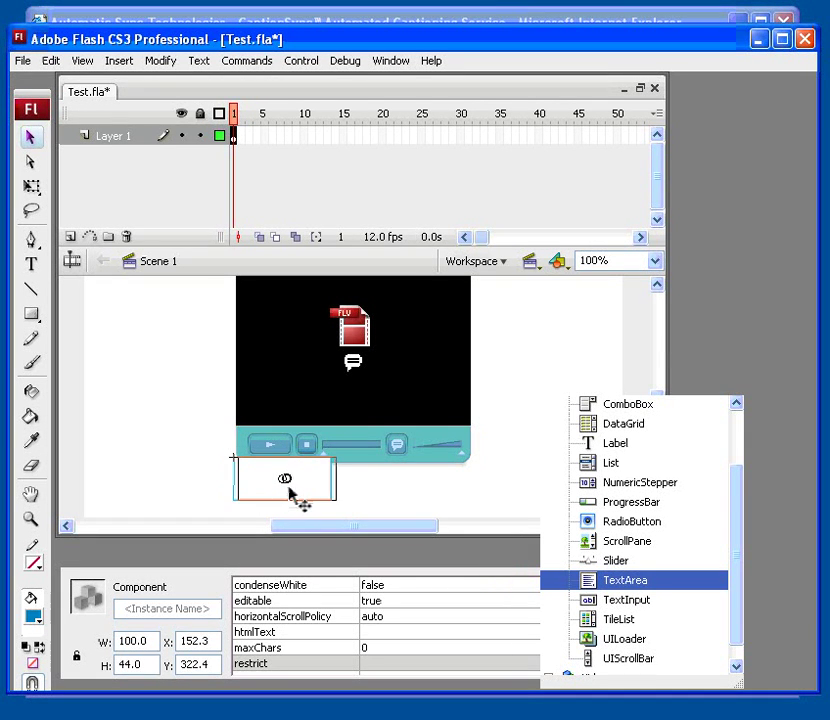
key("Right")
key("Right")
key("Right")
key("Right")
key("Right")
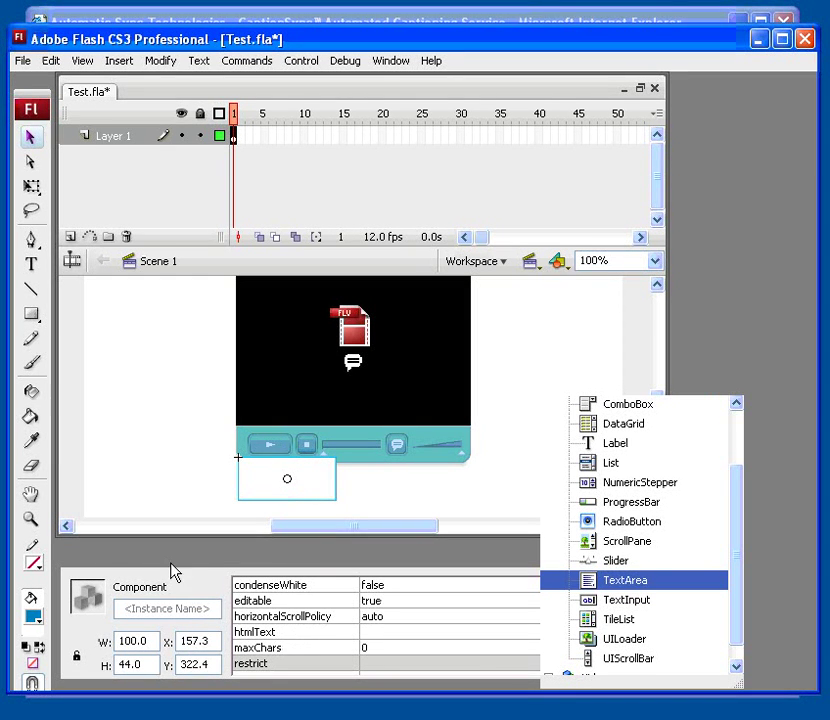
Step: Resize the TextArea to 240 wide by 50 high
left_click(104, 570)
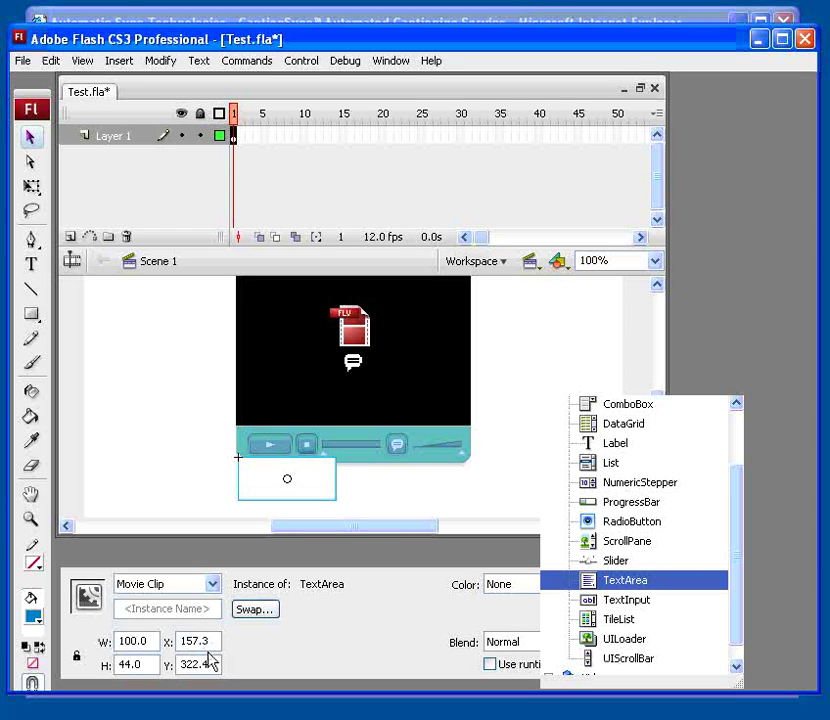
left_click_drag(155, 642, 95, 641)
type("240")
key("Tab")
type("50")
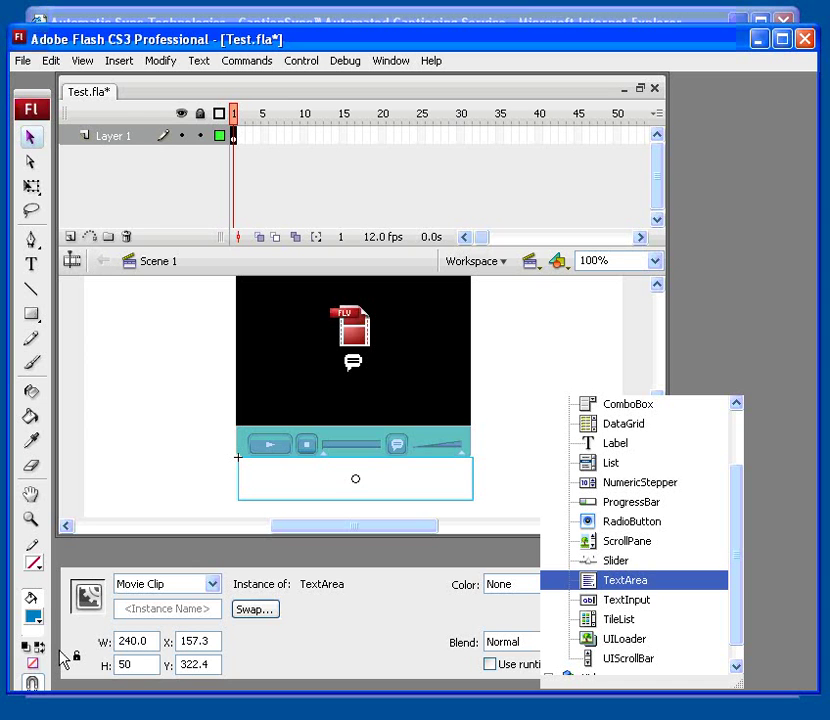
Step: Give the TextArea the instance name CapArea
left_click(205, 607)
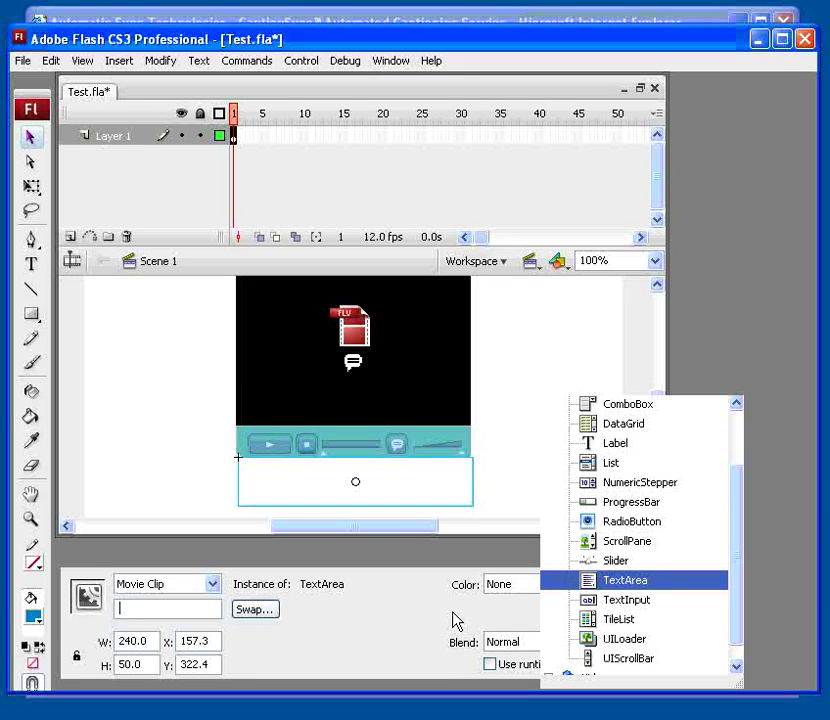
type("Cas")
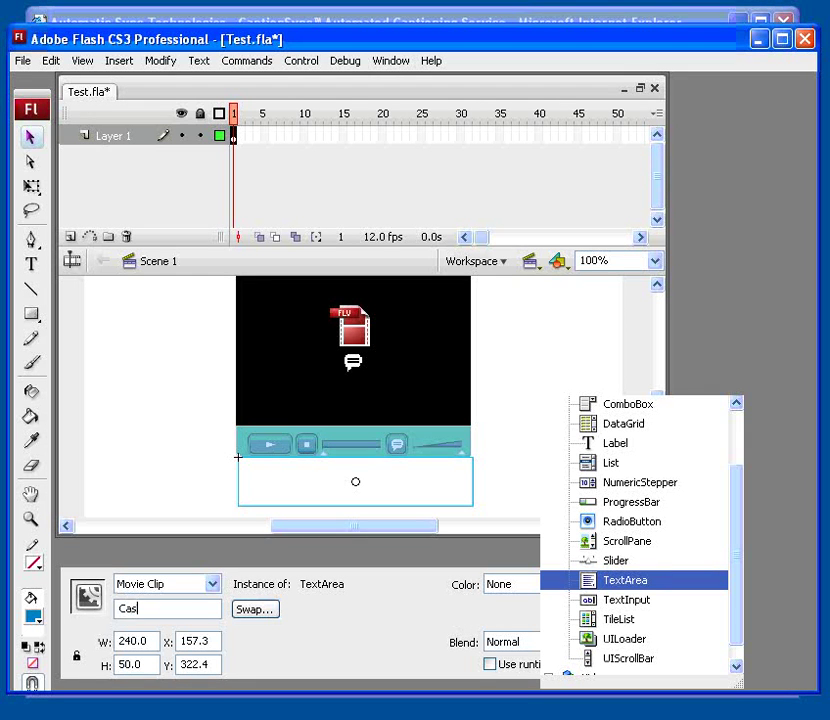
key("BackSpace")
type("pArea")
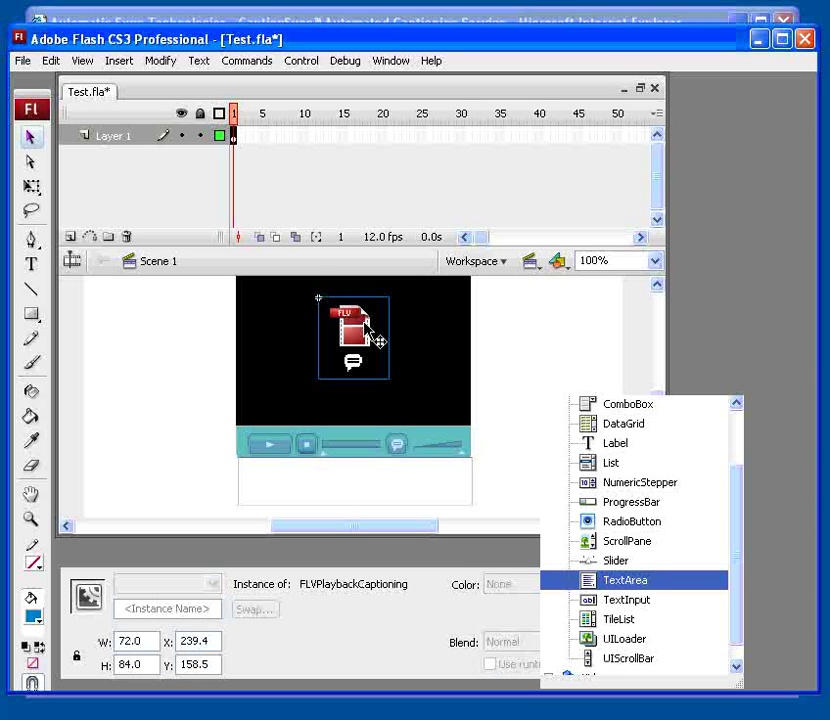
Step: Set the FLVPlaybackCaptioning captionTargetName to CapArea and autoLayout to false
left_click(240, 566)
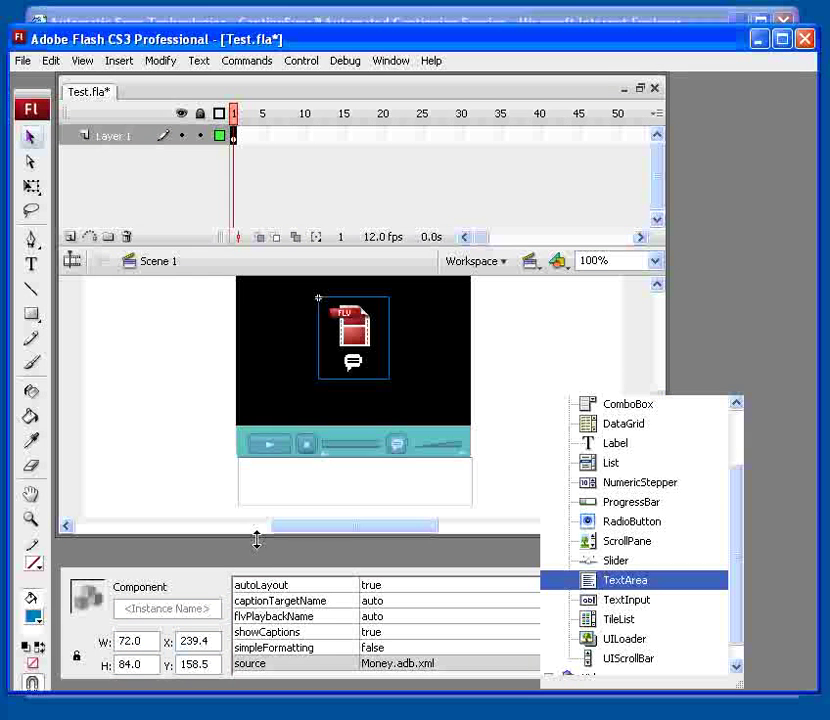
left_click(348, 602)
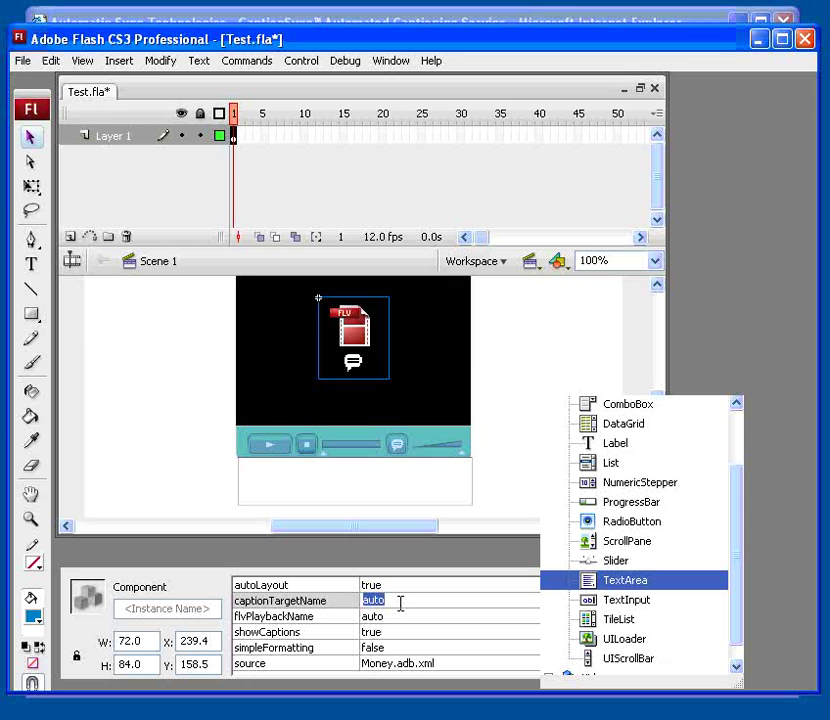
type("CapArea")
left_click(420, 585)
left_click(424, 585)
left_click(414, 600)
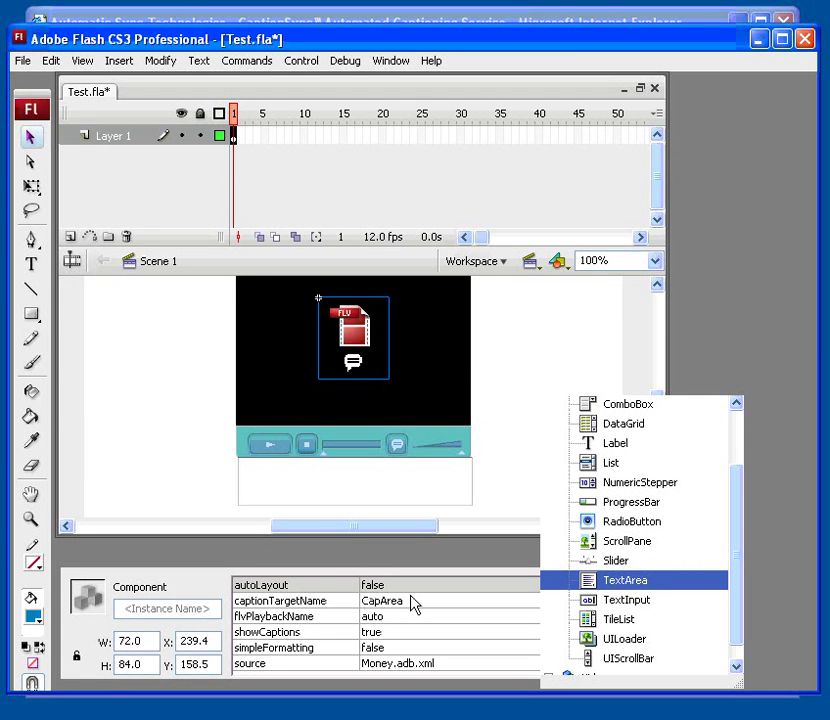
left_click(394, 650)
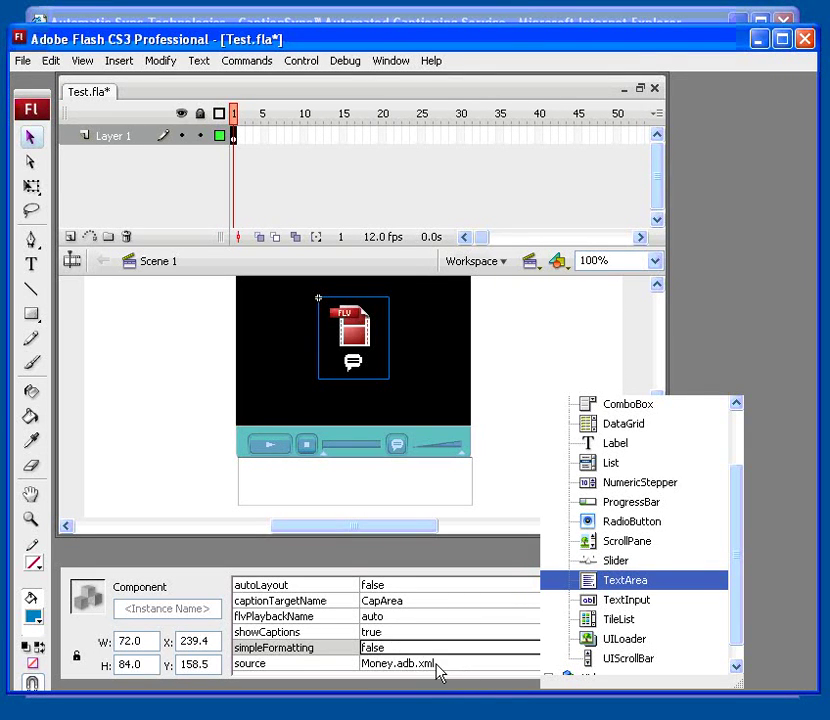
left_click(440, 664)
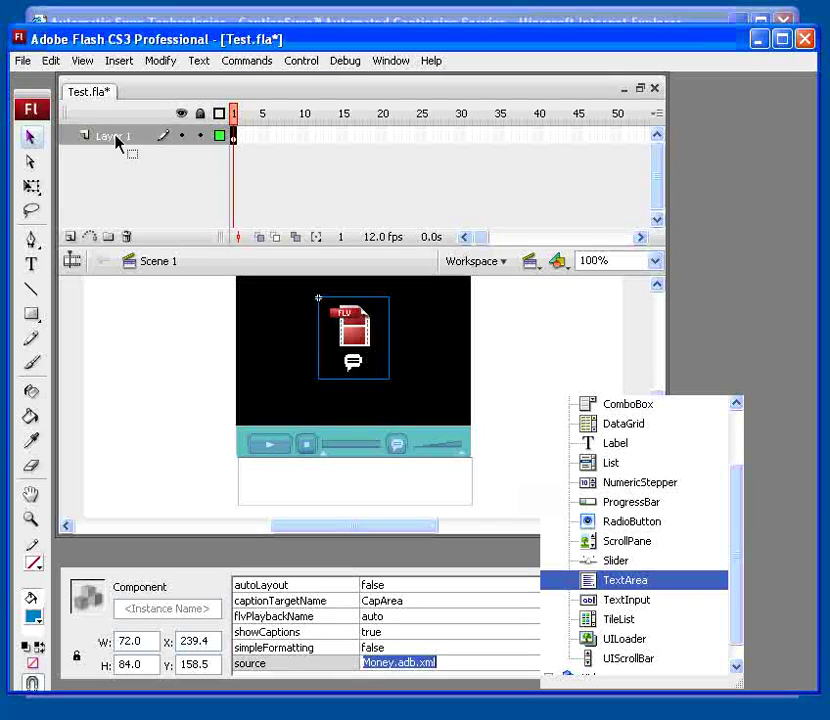
Step: Republish the movie and open Test.swf in Flash Player
left_click(22, 60)
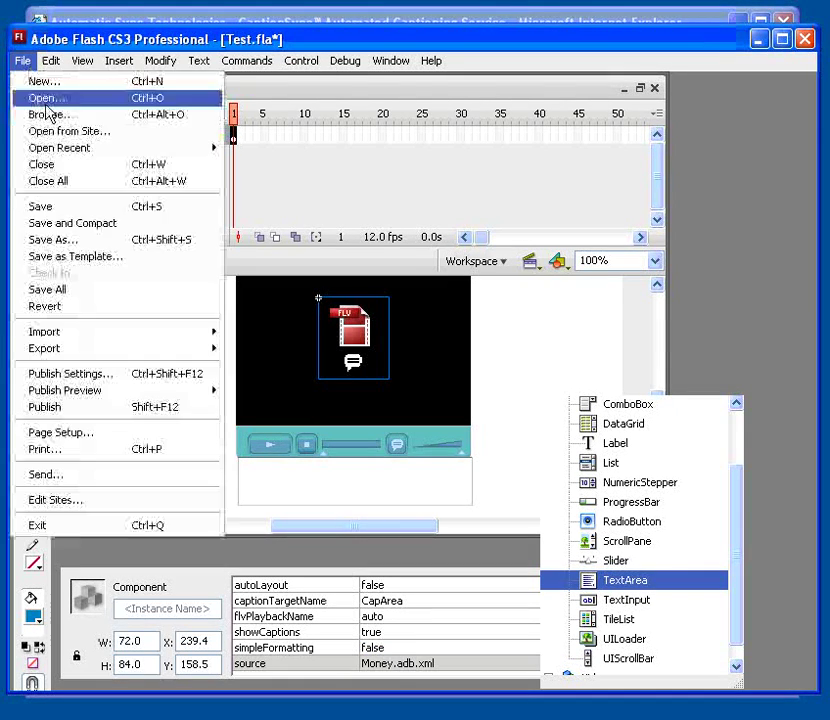
left_click(106, 408)
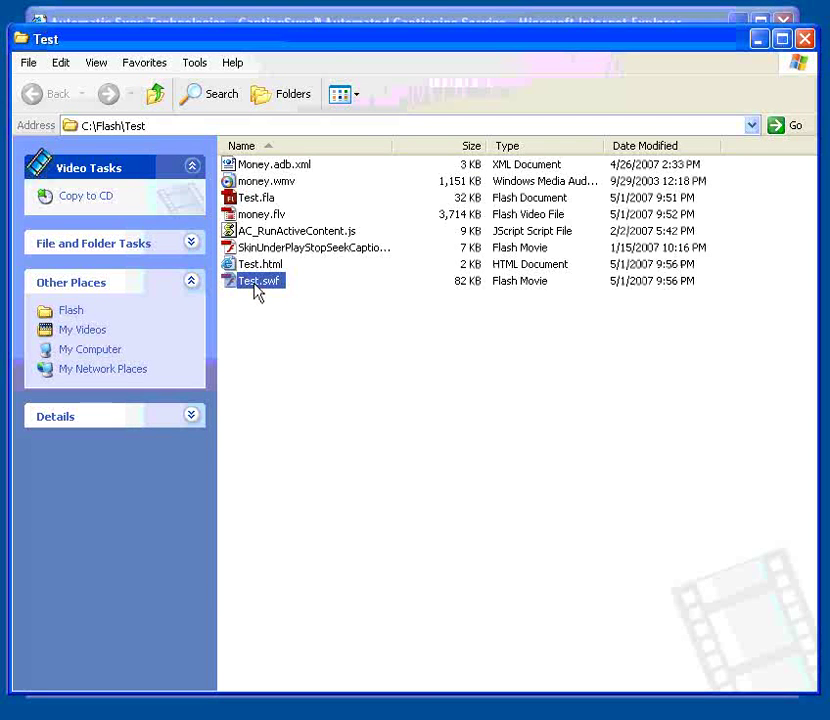
double_click(258, 284)
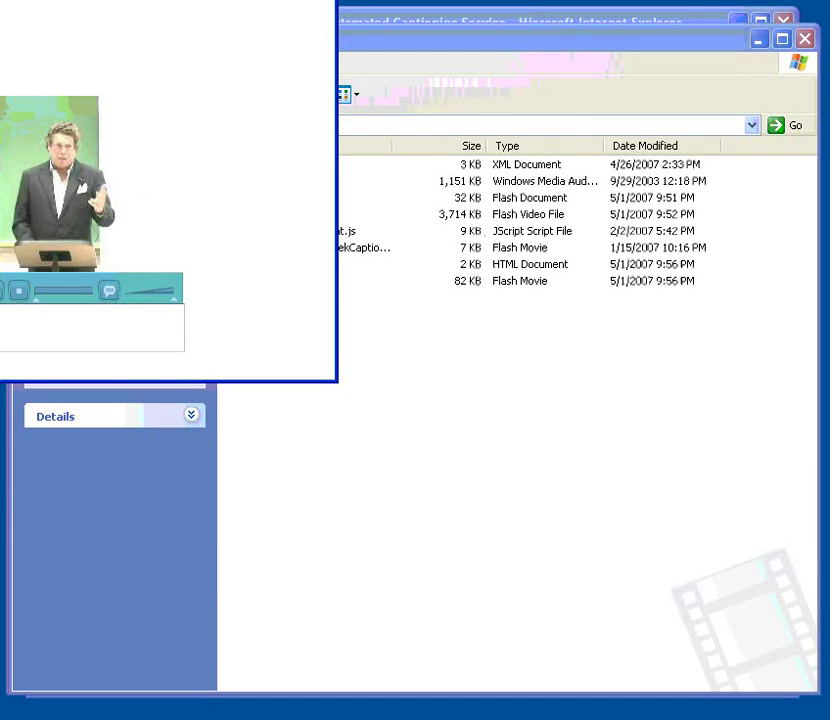
left_click_drag(145, 0, 447, 128)
Step: Pause and resume the video, then hide and reshow the captions in the CapArea box
left_click(284, 453)
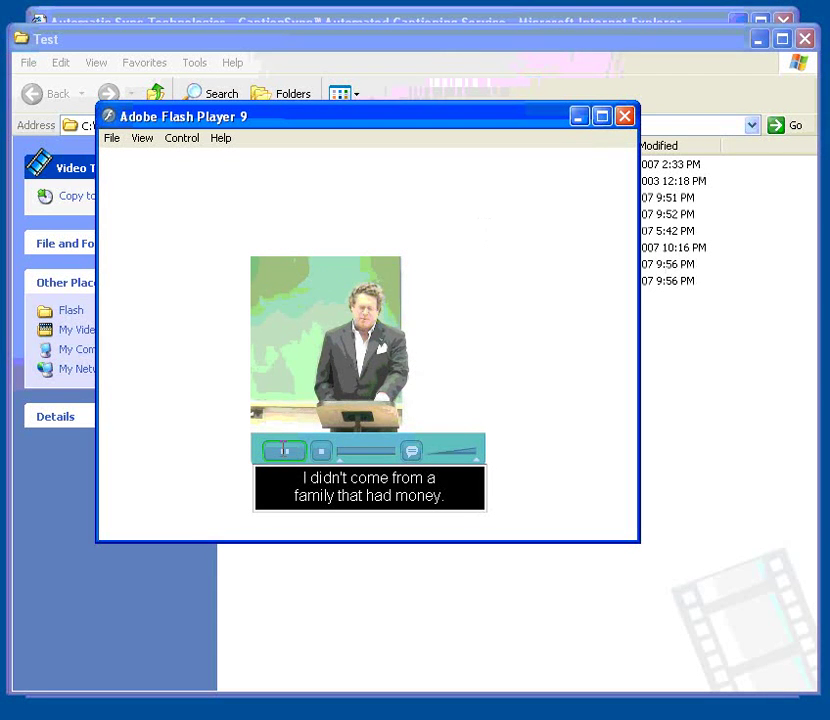
left_click(284, 453)
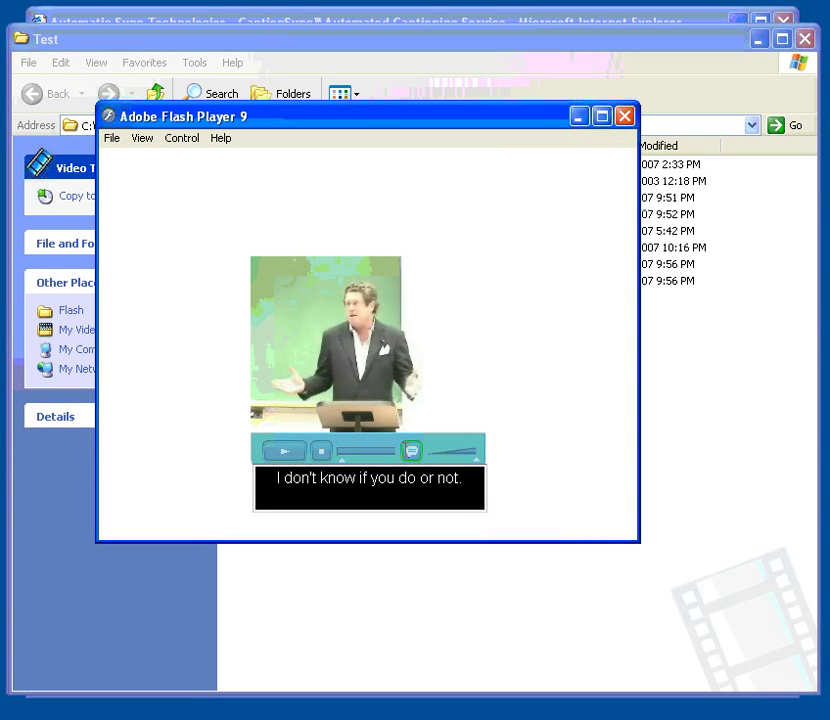
left_click(411, 452)
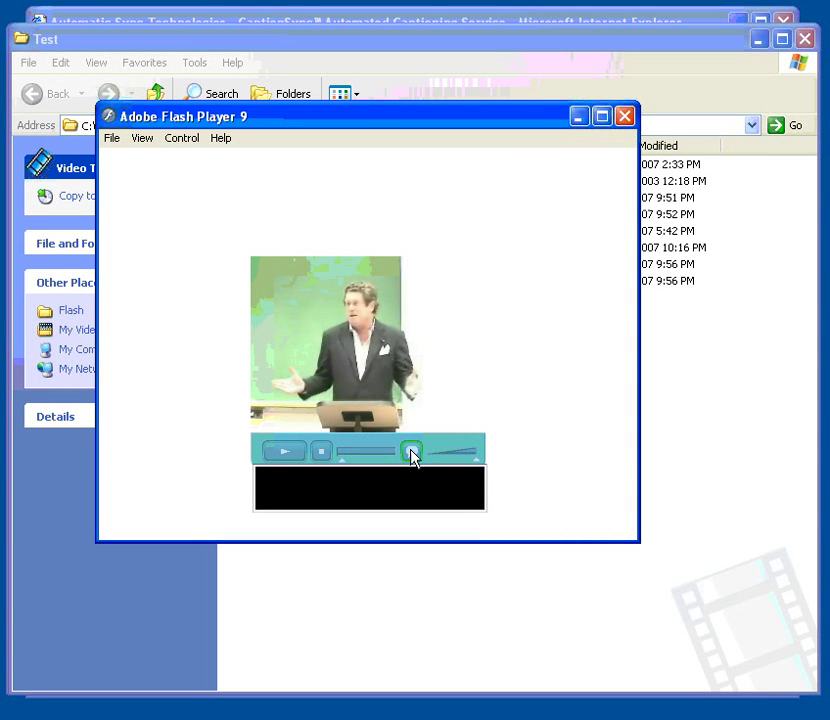
left_click(411, 452)
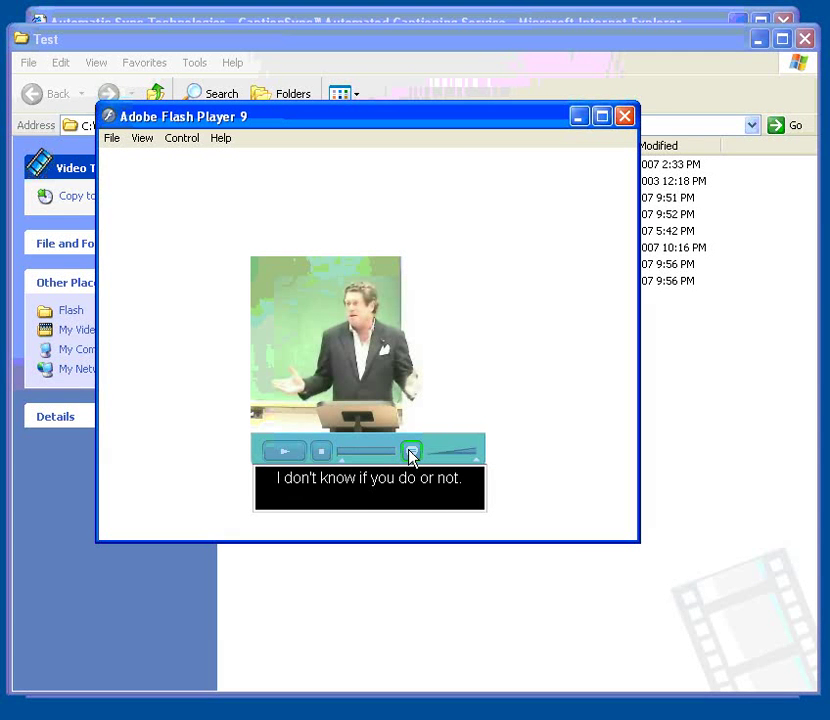